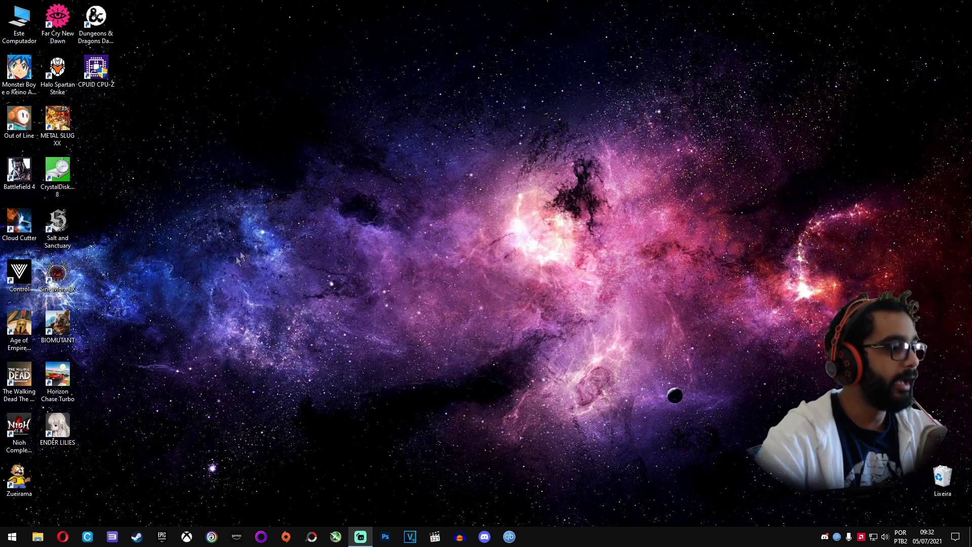
Step: Turn the Xbox Game Bar off in the Windows gaming settings and check the Game Mode setting
{"action": "left_click", "coordinate": [7, 538]}
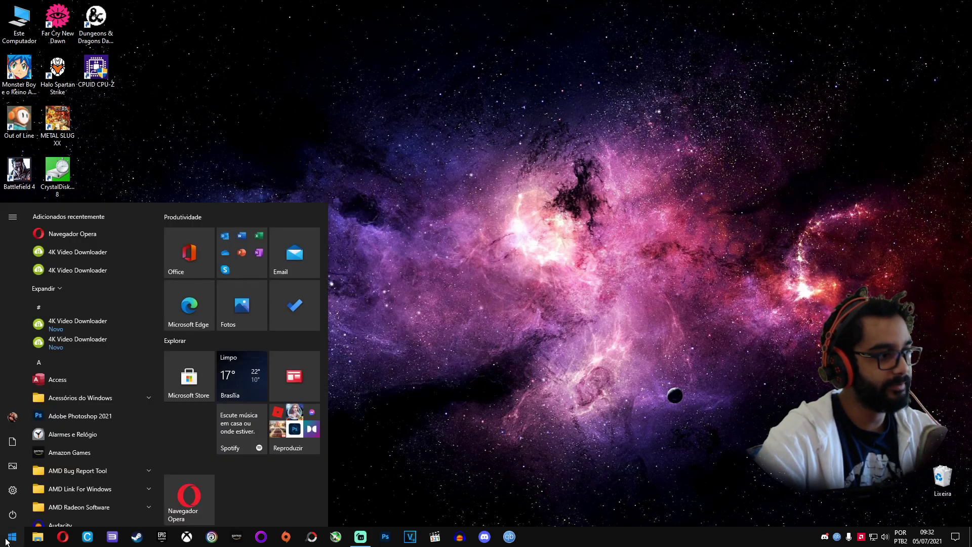
{"action": "left_click", "coordinate": [17, 492]}
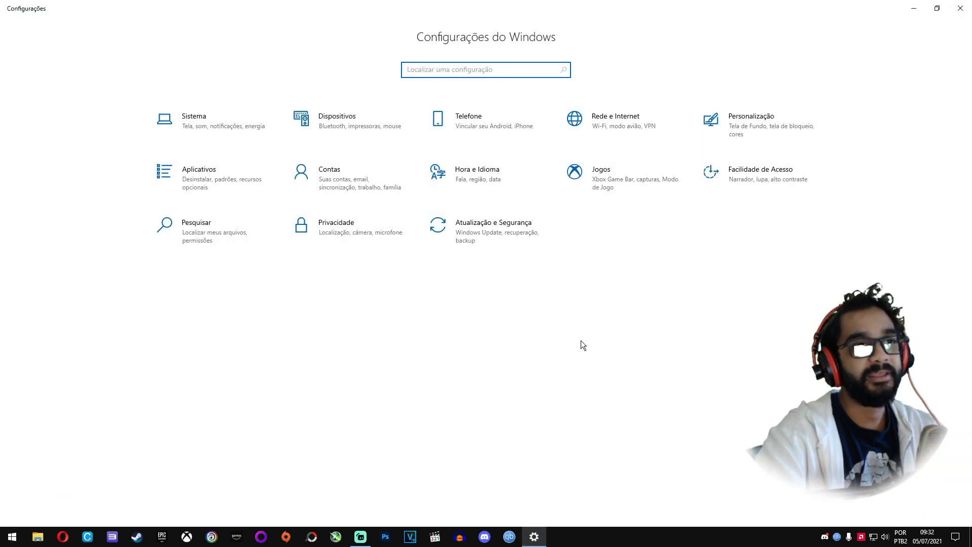
{"action": "left_click", "coordinate": [596, 172]}
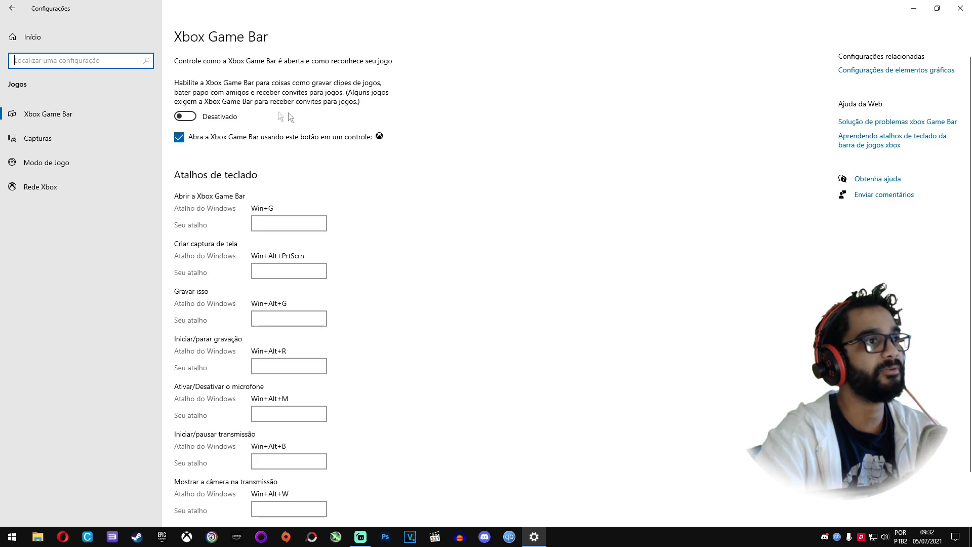
{"action": "left_click", "coordinate": [192, 119]}
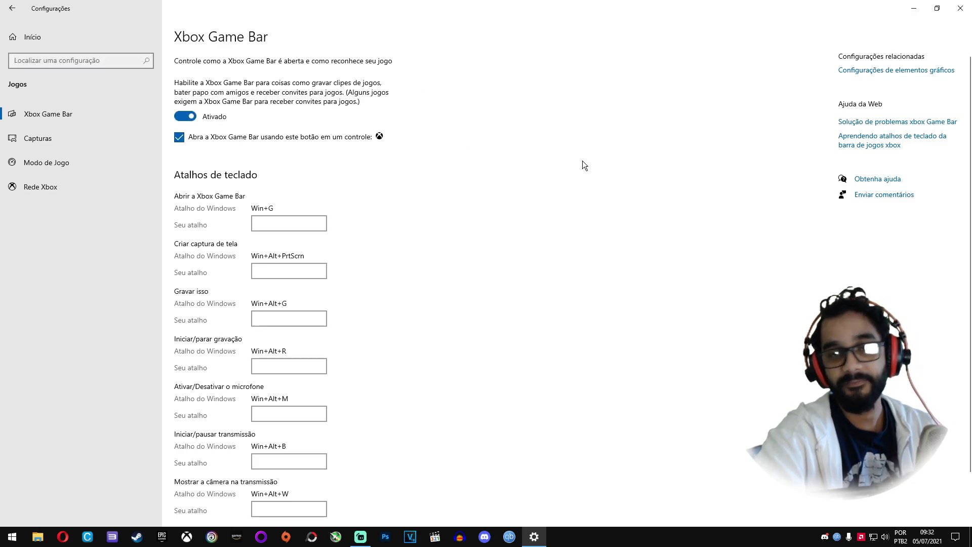
{"action": "left_click", "coordinate": [179, 120]}
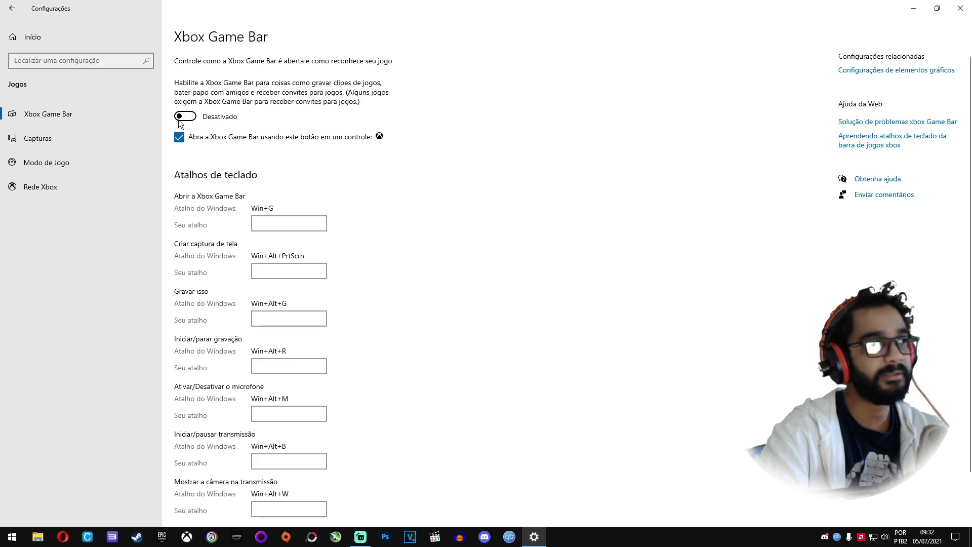
{"action": "left_click", "coordinate": [81, 160]}
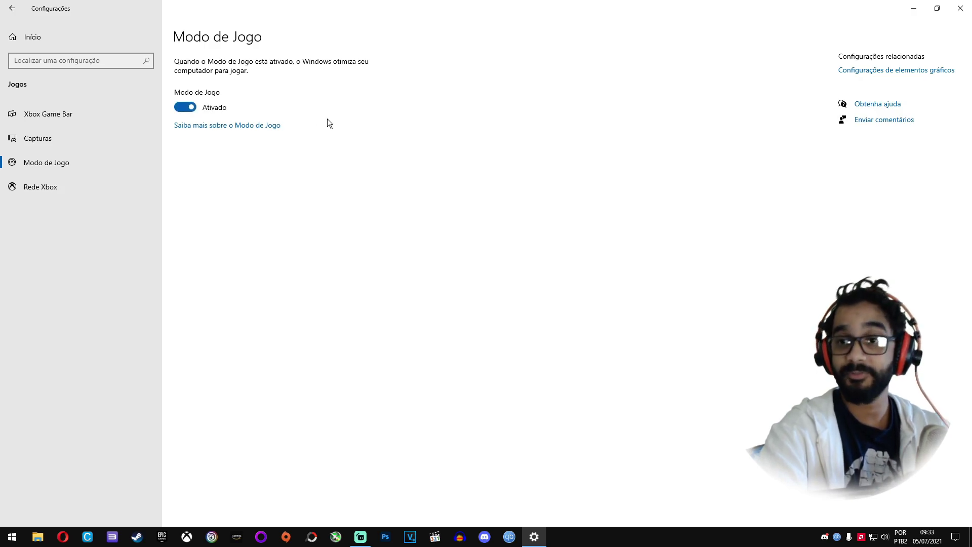
{"action": "left_click", "coordinate": [9, 10]}
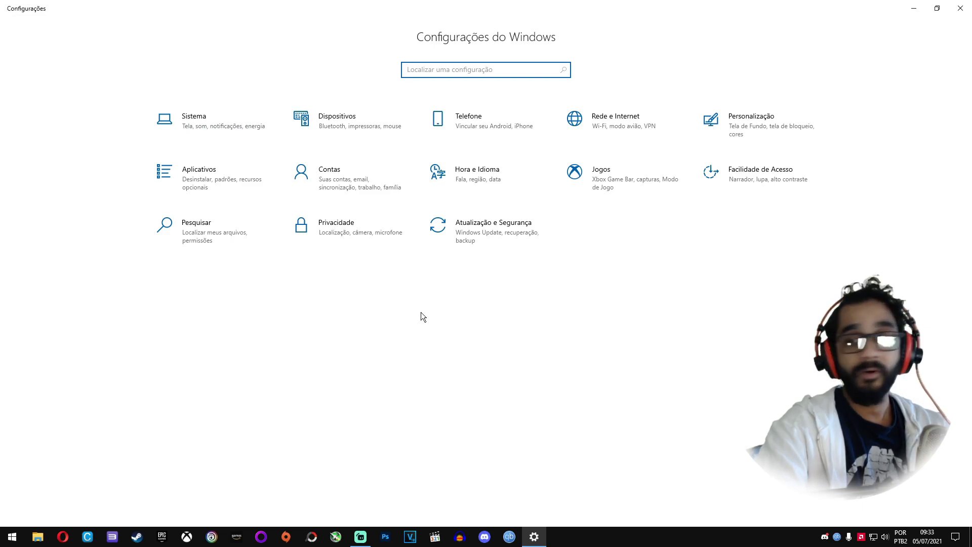
Step: Review the background apps permissions in the Windows privacy settings and return to the settings home page
{"action": "left_click", "coordinate": [332, 228]}
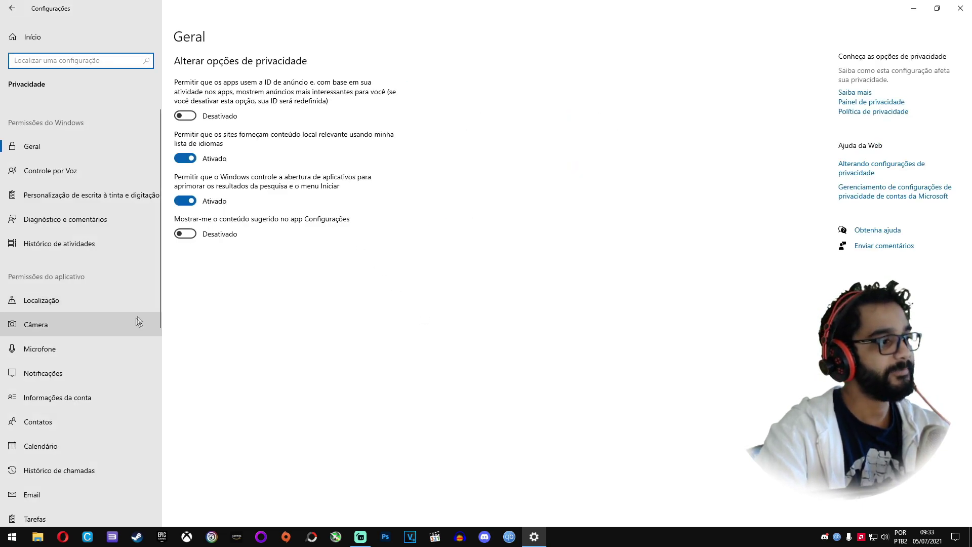
{"action": "scroll", "coordinate": [123, 333], "scroll_direction": "down", "scroll_amount": 4}
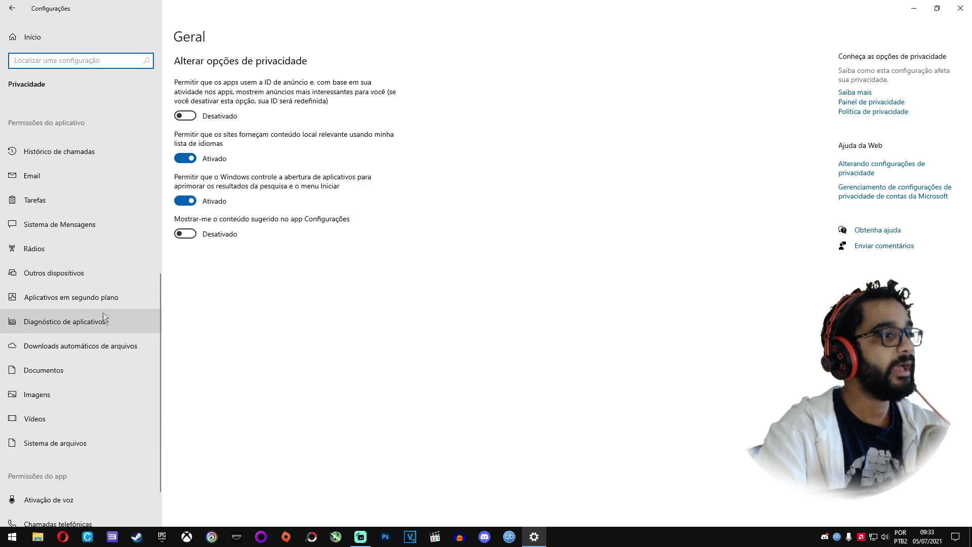
{"action": "left_click", "coordinate": [105, 294]}
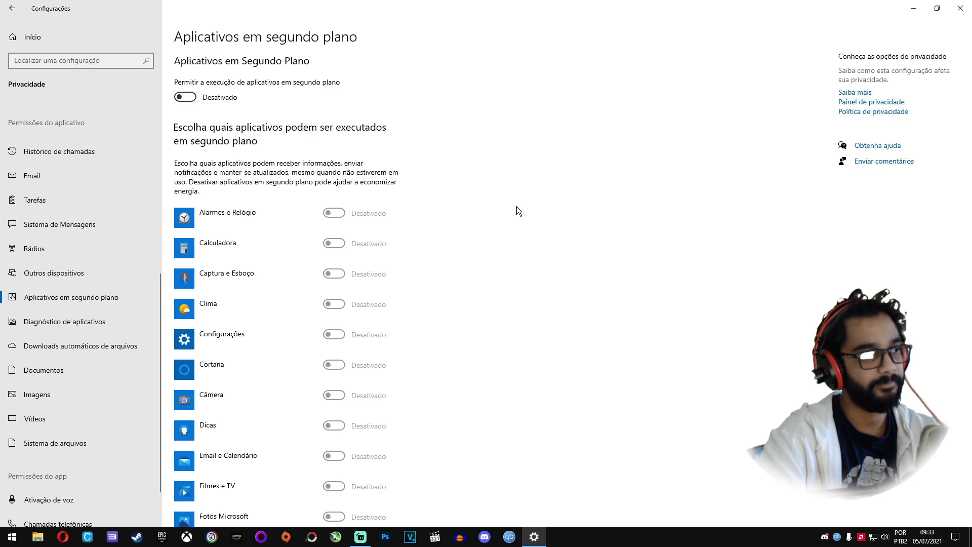
{"action": "scroll", "coordinate": [506, 217], "scroll_direction": "down", "scroll_amount": 5}
{"action": "scroll", "coordinate": [487, 275], "scroll_direction": "up", "scroll_amount": 6}
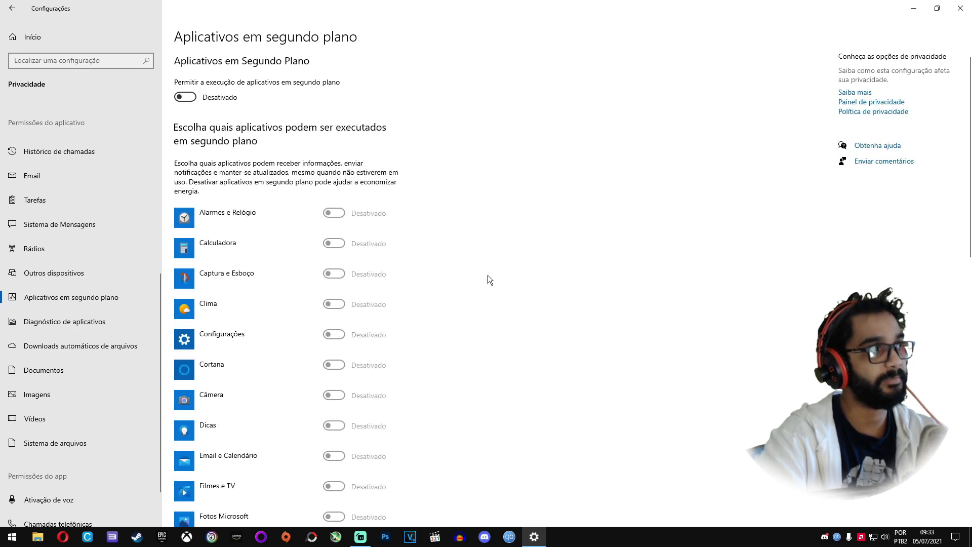
{"action": "left_click", "coordinate": [7, 10]}
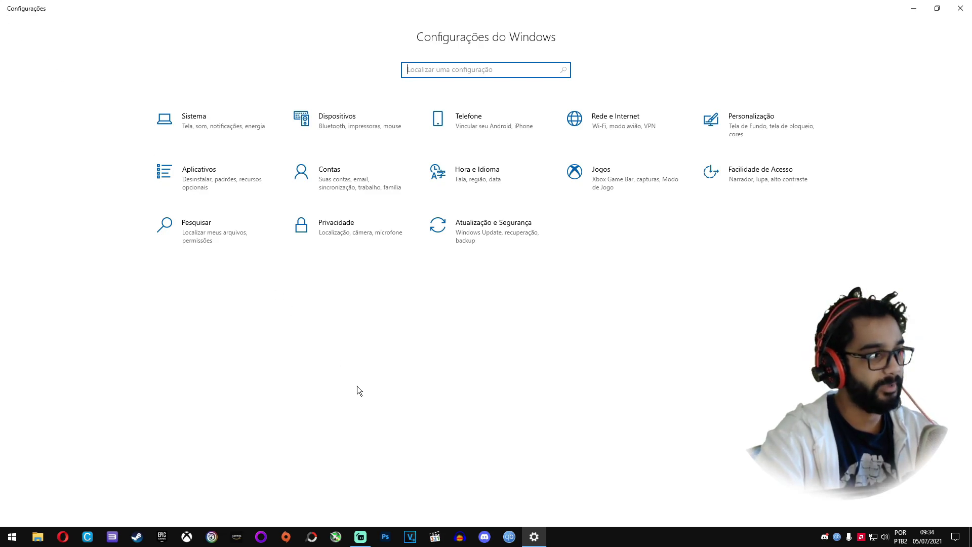
Step: Review the available power plans in the Control Panel's Power Options, and close both Control Panel and Windows Settings
{"action": "key", "text": "super"}
{"action": "type", "text": "painel"}
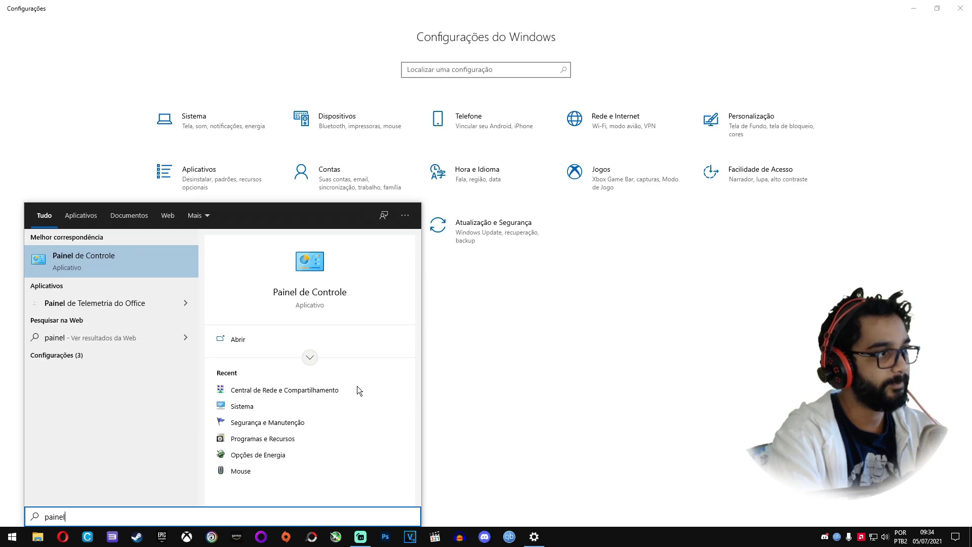
{"action": "left_click", "coordinate": [88, 256]}
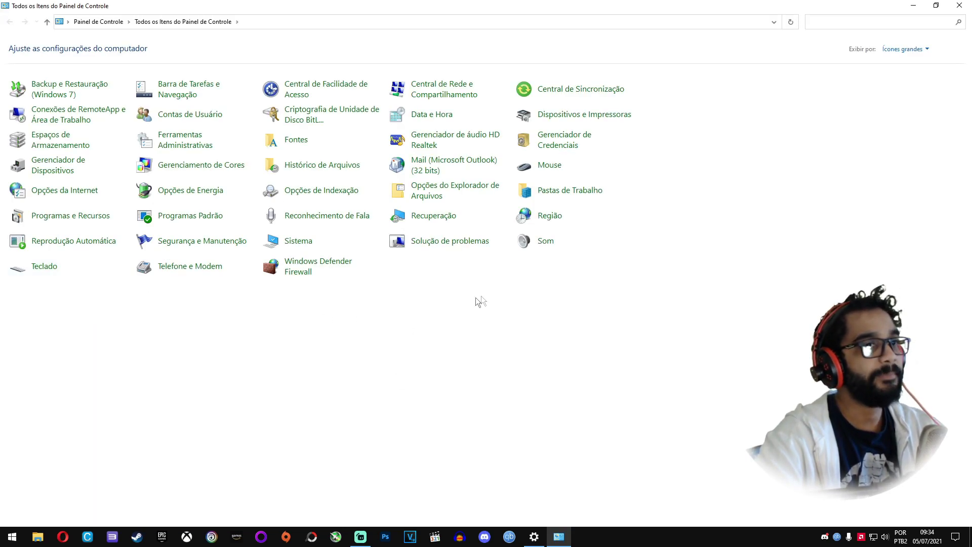
{"action": "left_click", "coordinate": [209, 193]}
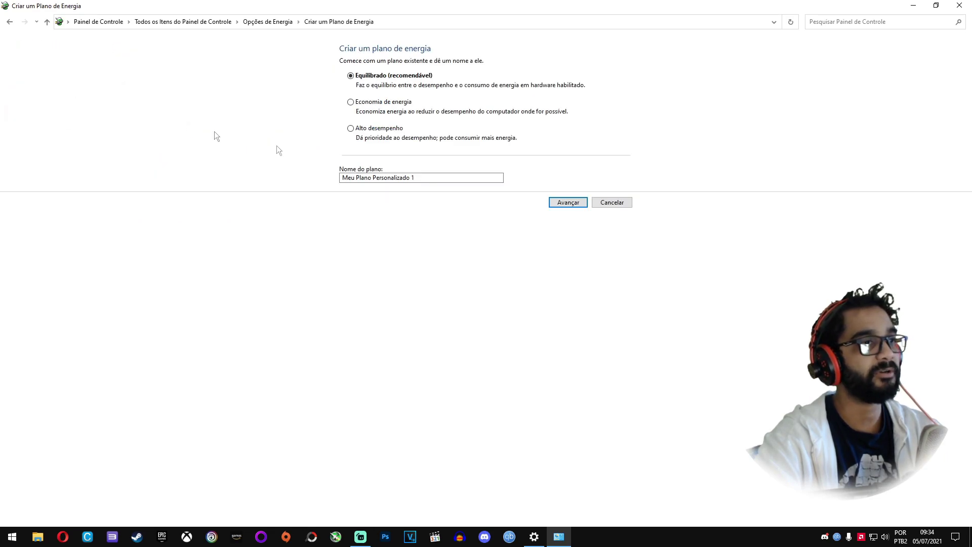
{"action": "left_click", "coordinate": [10, 21]}
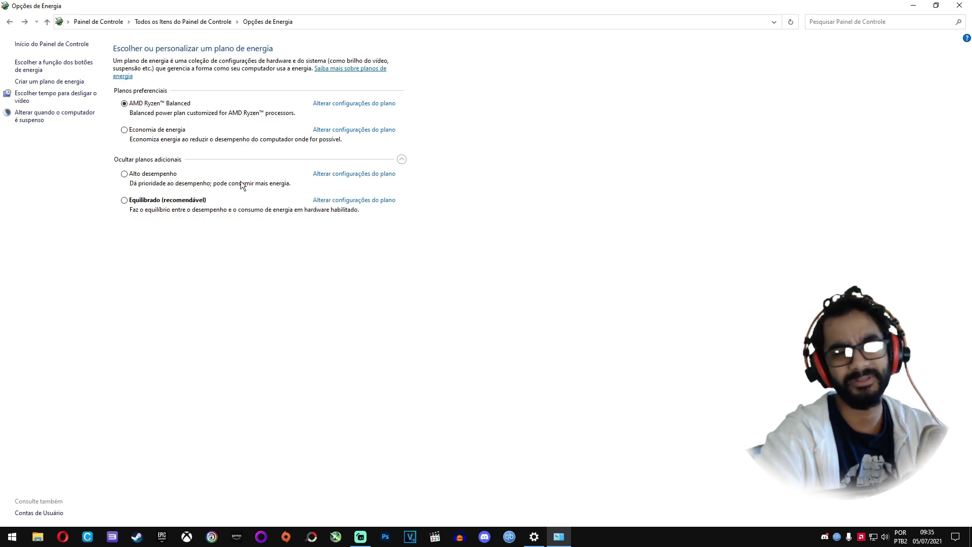
{"action": "left_click", "coordinate": [960, 6]}
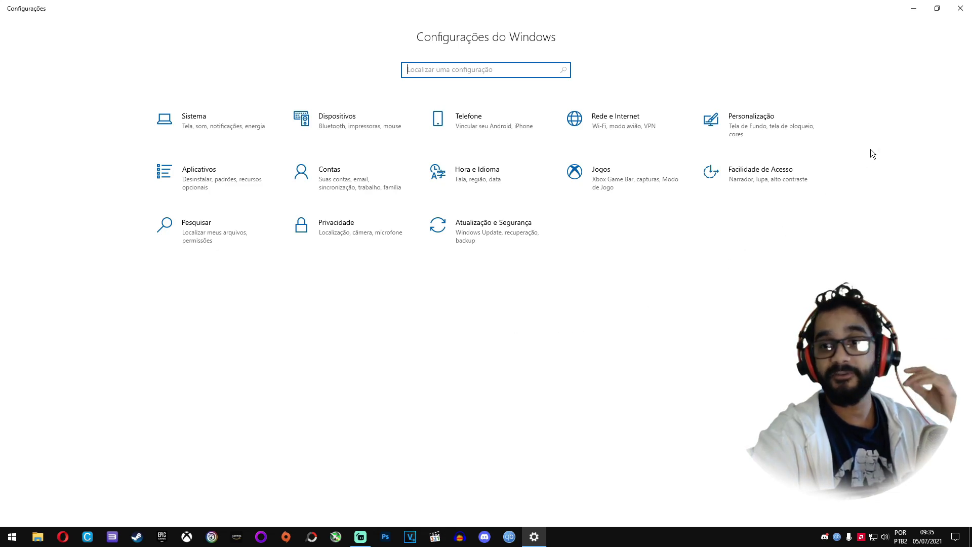
{"action": "left_click", "coordinate": [960, 8]}
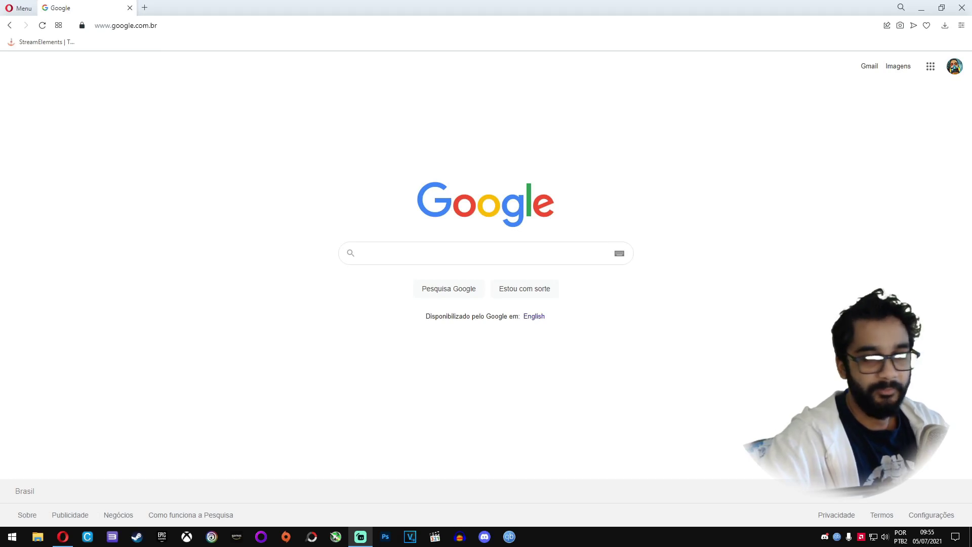
Step: Search Google for "driver booster" and open IObit's Driver Booster Free page
{"action": "left_click", "coordinate": [436, 251]}
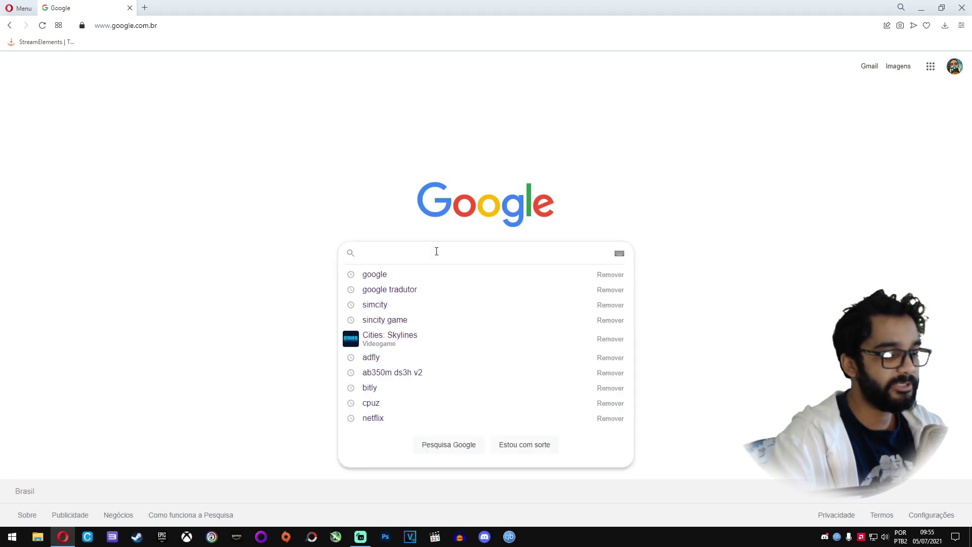
{"action": "type", "text": "driver boost"}
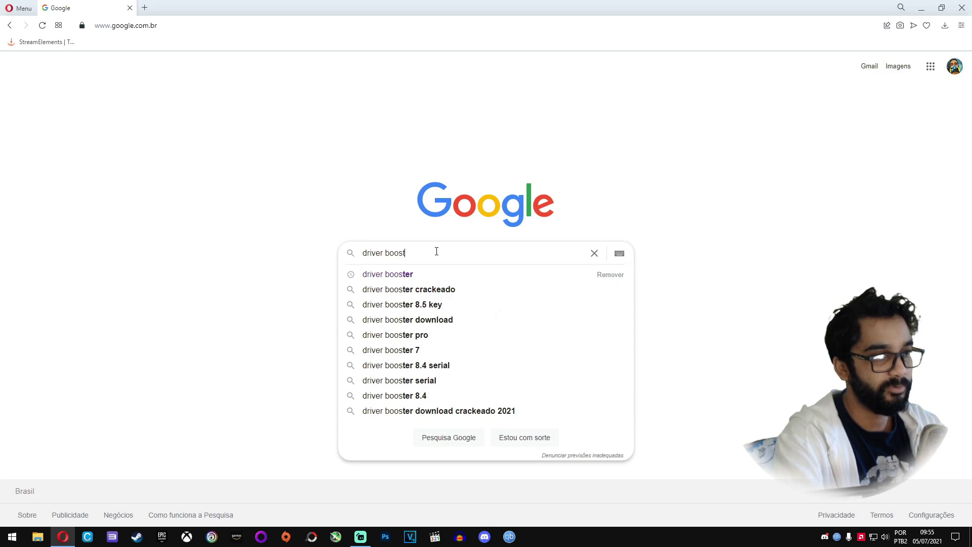
{"action": "type", "text": "er"}
{"action": "key", "text": "Return"}
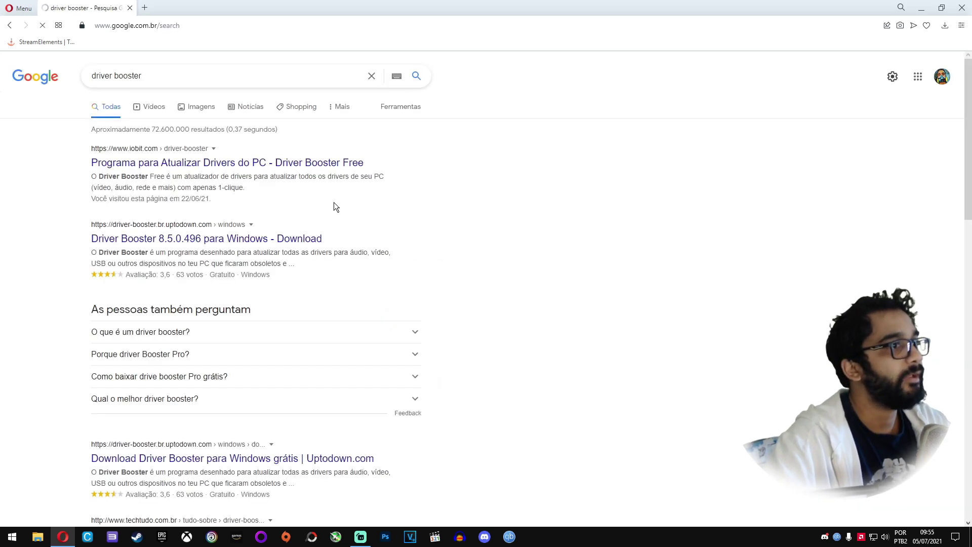
{"action": "left_click", "coordinate": [218, 165]}
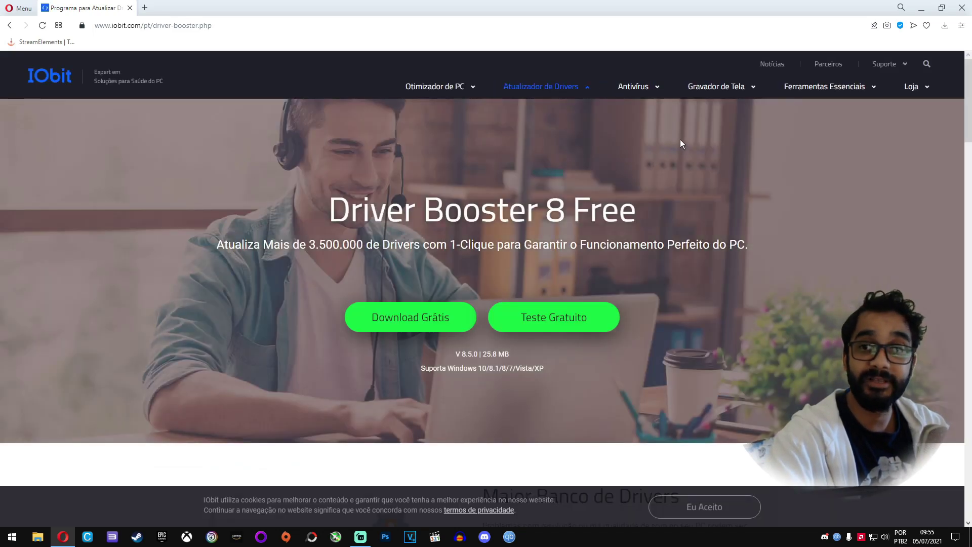
Step: Download the free version of Driver Booster, saving driver_booster_setup to the desktop
{"action": "left_click", "coordinate": [423, 325]}
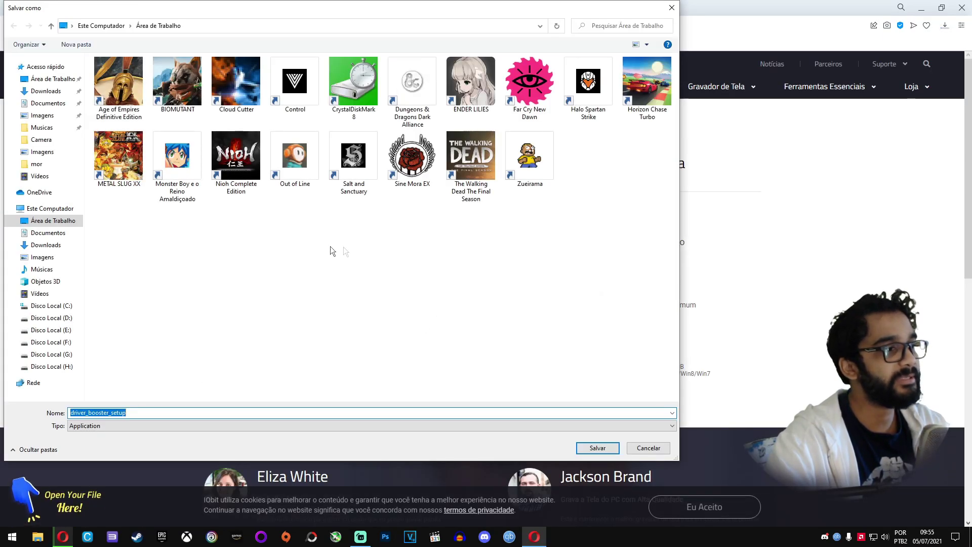
{"action": "left_click_drag", "start_coordinate": [546, 7], "coordinate": [582, 49]}
{"action": "left_click", "coordinate": [631, 486]}
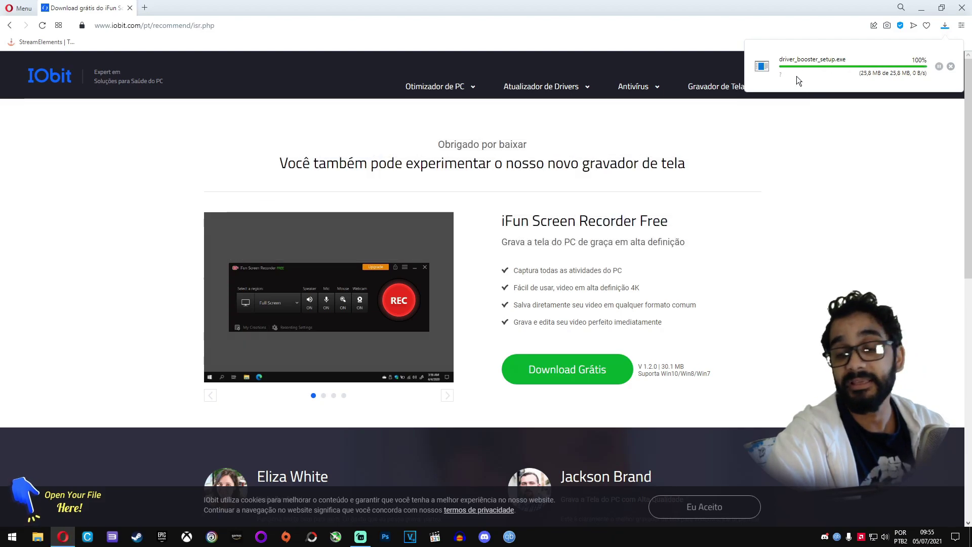
Step: Run driver_booster_setup.exe and start a custom installation of Driver Booster 8 with the default folder and options
{"action": "mouse_move", "coordinate": [830, 94]}
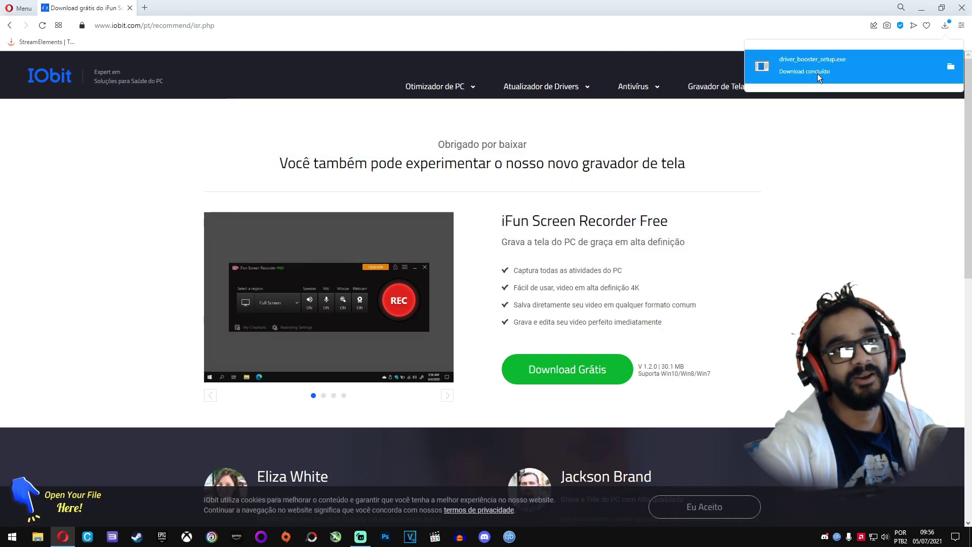
{"action": "left_click", "coordinate": [805, 67]}
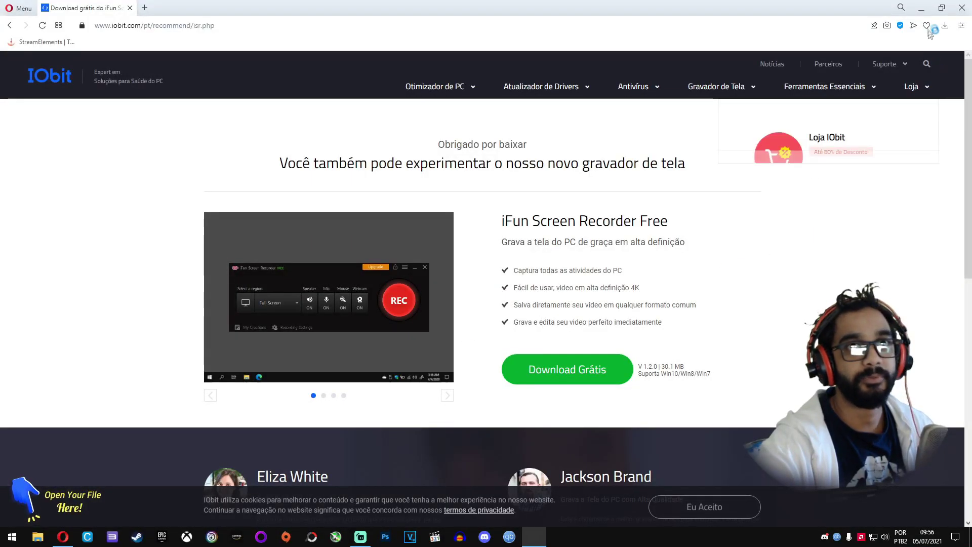
{"action": "left_click", "coordinate": [921, 9]}
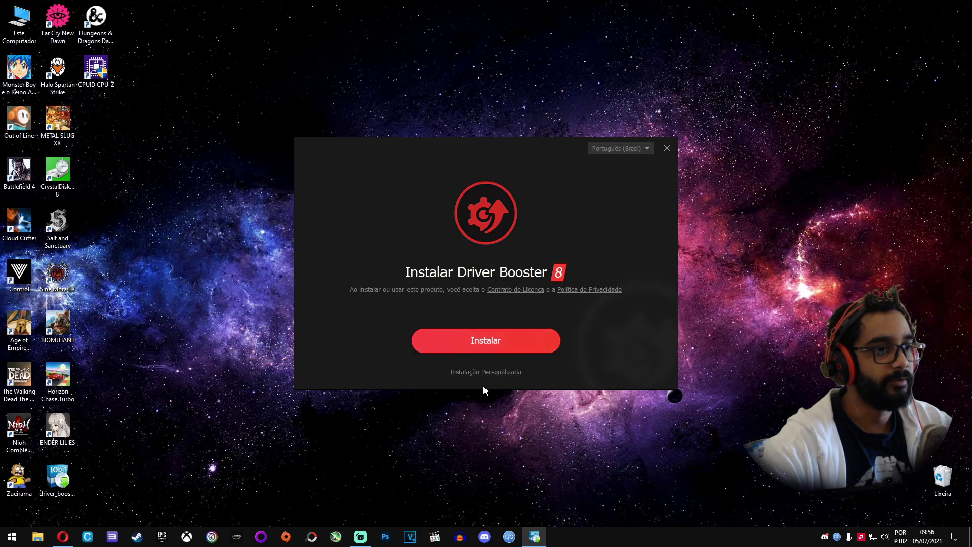
{"action": "left_click", "coordinate": [484, 373]}
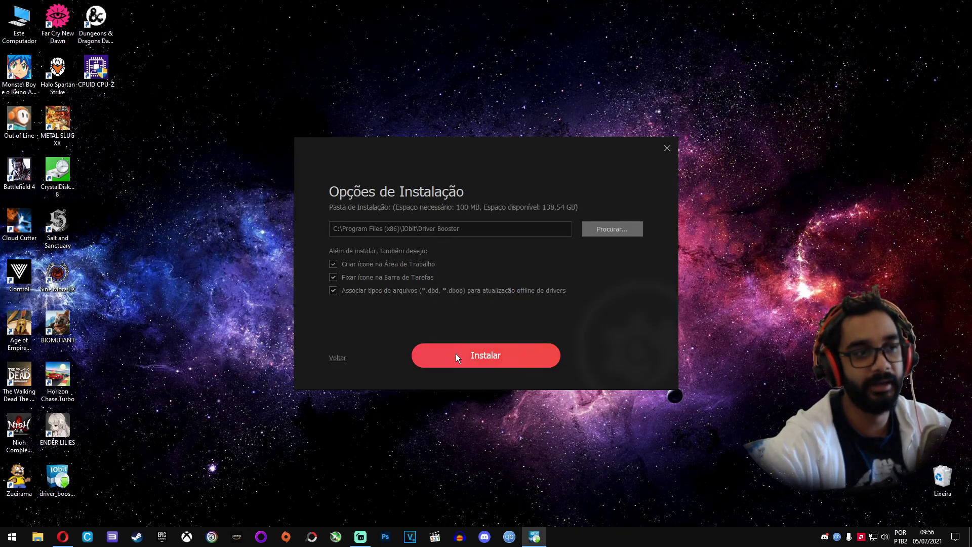
{"action": "left_click", "coordinate": [502, 359]}
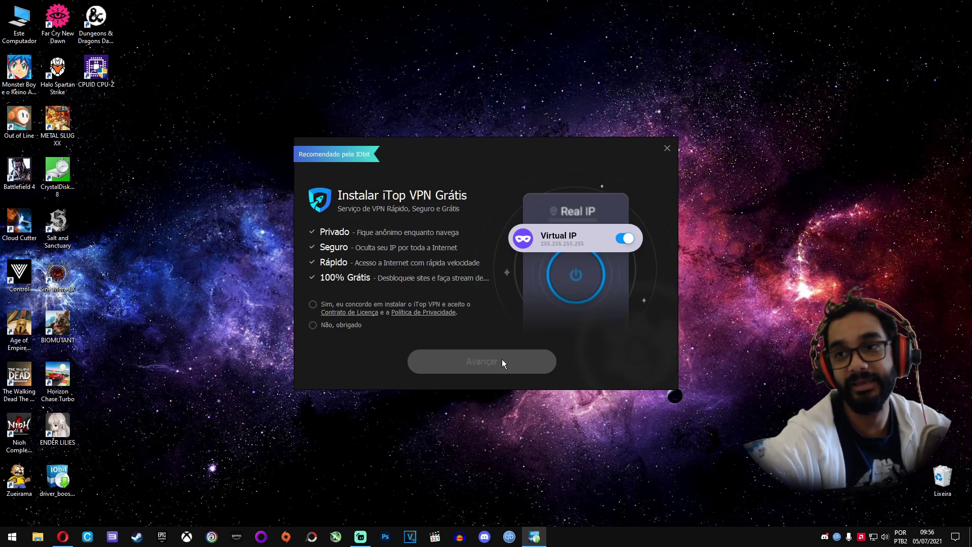
Step: Decline the iTop VPN offer and the IObit newsletter subscription in the Driver Booster installer
{"action": "left_click", "coordinate": [310, 324]}
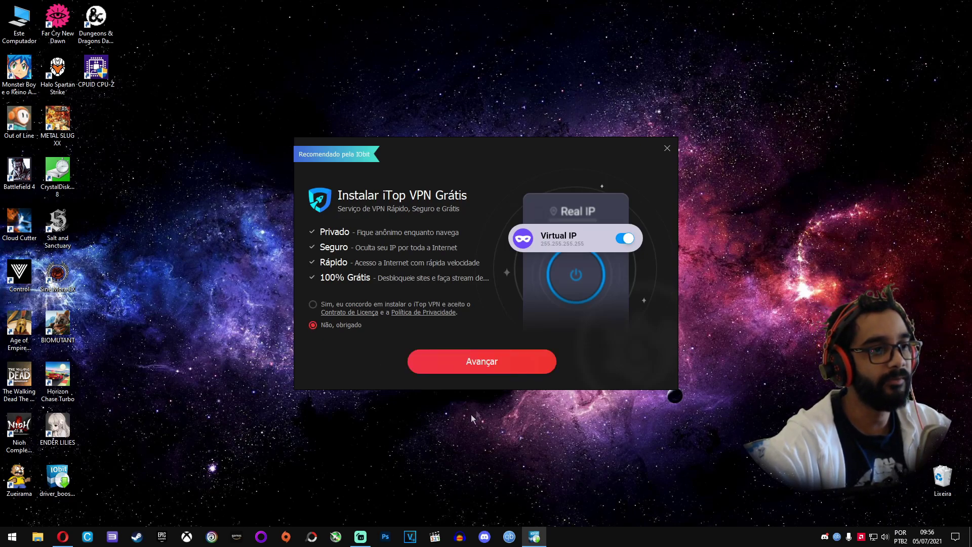
{"action": "left_click", "coordinate": [503, 368]}
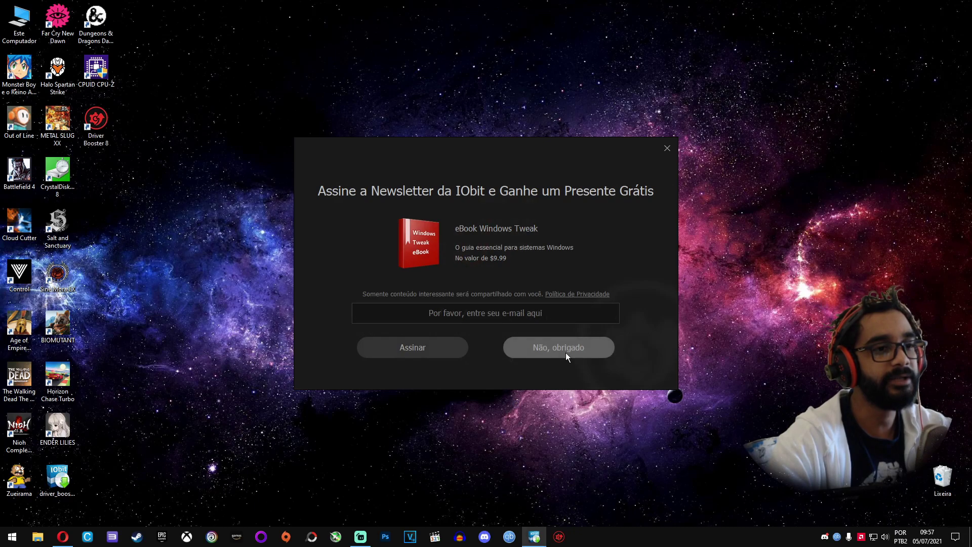
{"action": "left_click", "coordinate": [566, 352]}
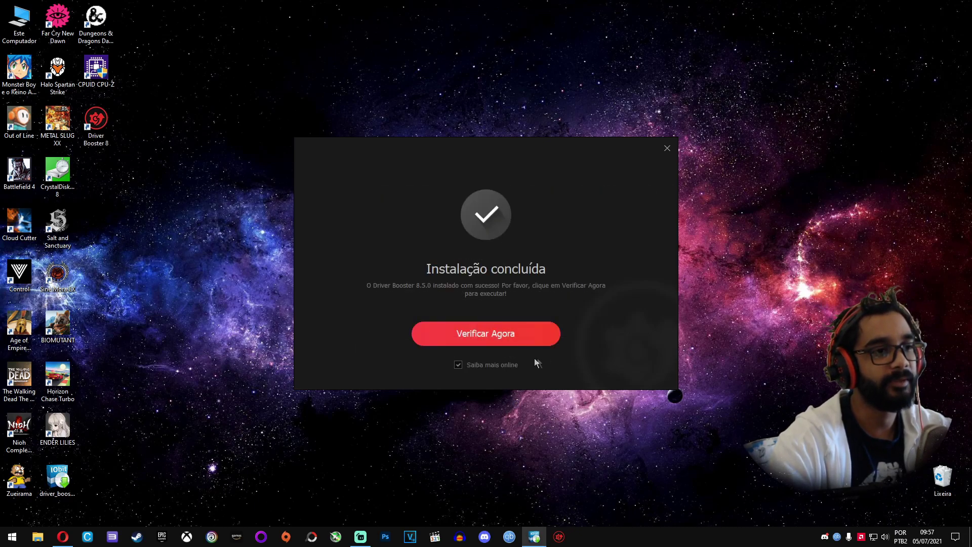
Step: Launch Driver Booster from the finished installer, scan the PC for driver updates, and return to its main page
{"action": "left_click", "coordinate": [493, 338]}
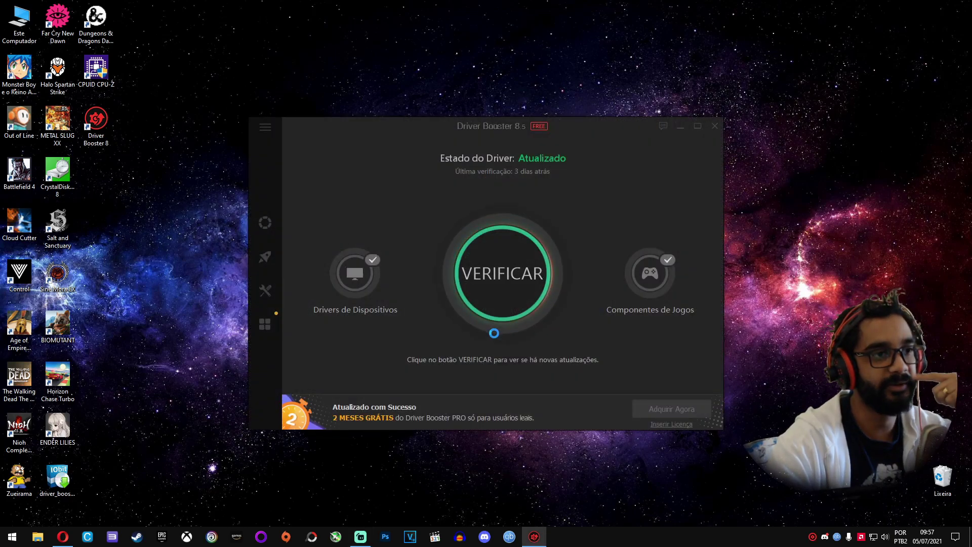
{"action": "left_click", "coordinate": [525, 266]}
{"action": "left_click_drag", "start_coordinate": [591, 134], "coordinate": [594, 112]}
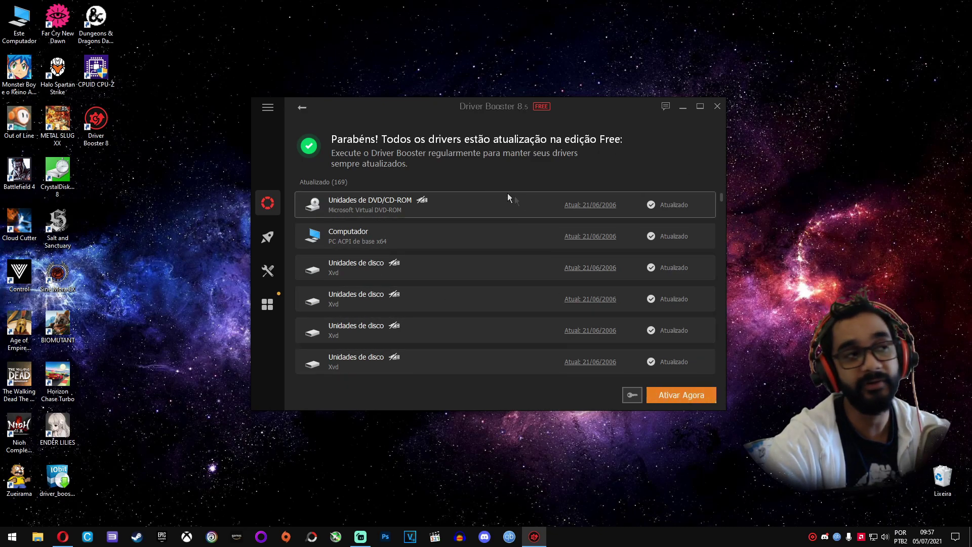
{"action": "left_click", "coordinate": [301, 107]}
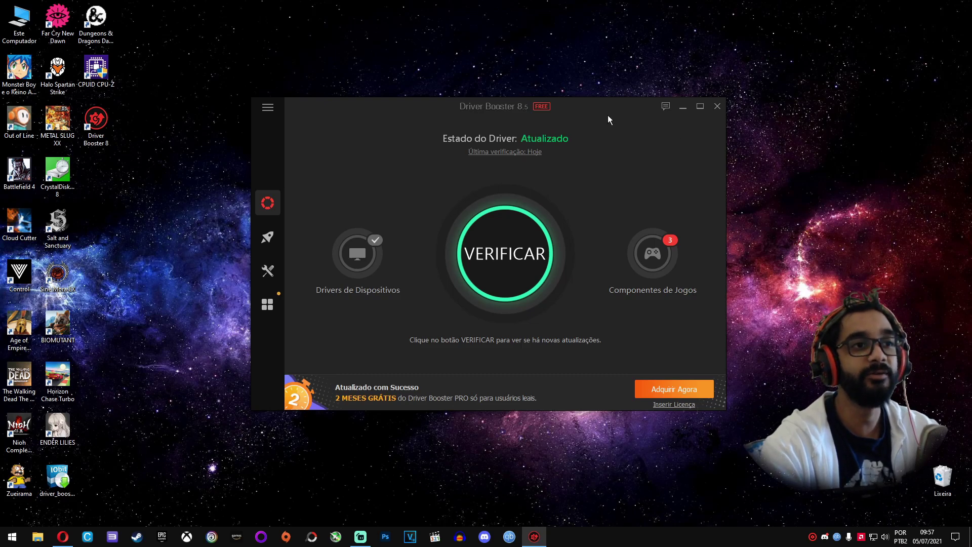
Step: Check for new Windows updates in the Update and Security settings, and close the settings
{"action": "left_click_drag", "start_coordinate": [609, 116], "coordinate": [582, 105]}
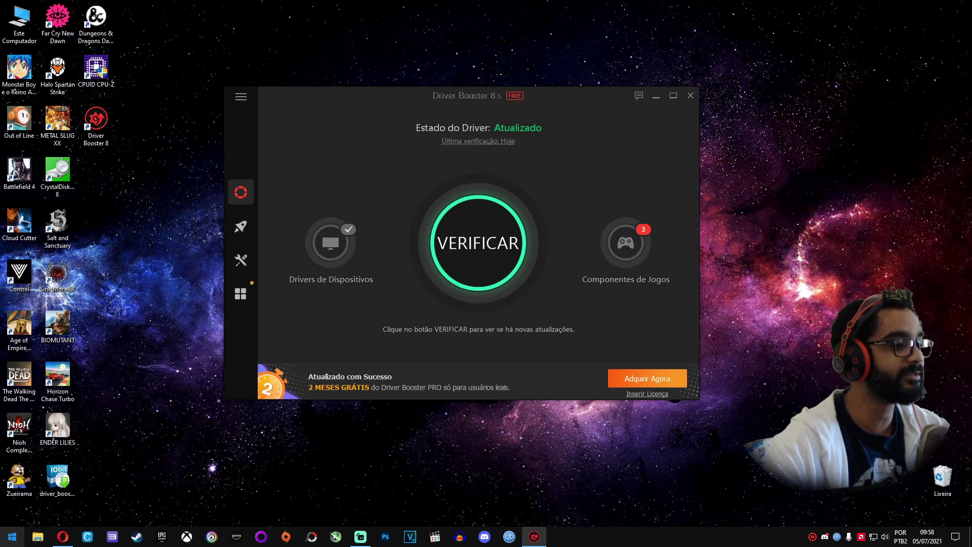
{"action": "left_click", "coordinate": [12, 537]}
{"action": "left_click", "coordinate": [13, 490]}
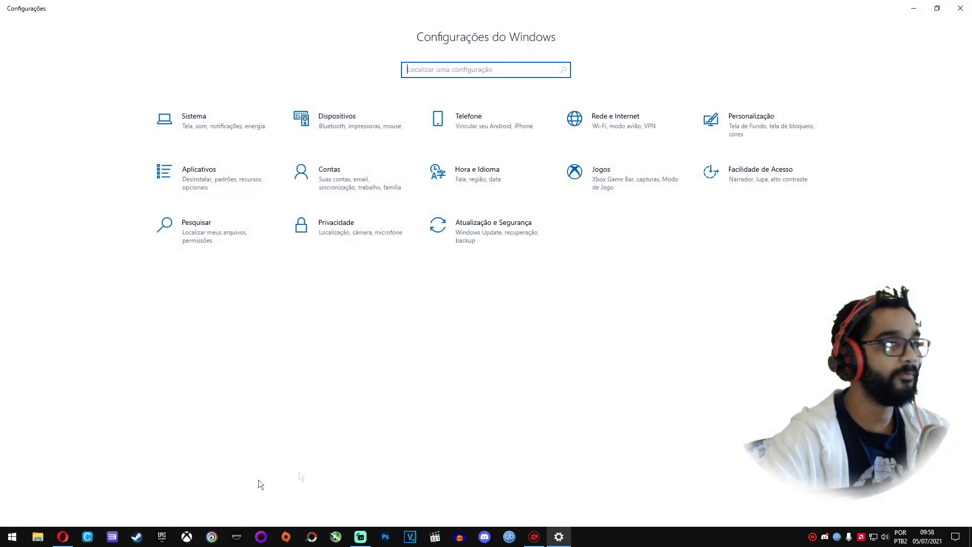
{"action": "left_click", "coordinate": [494, 234]}
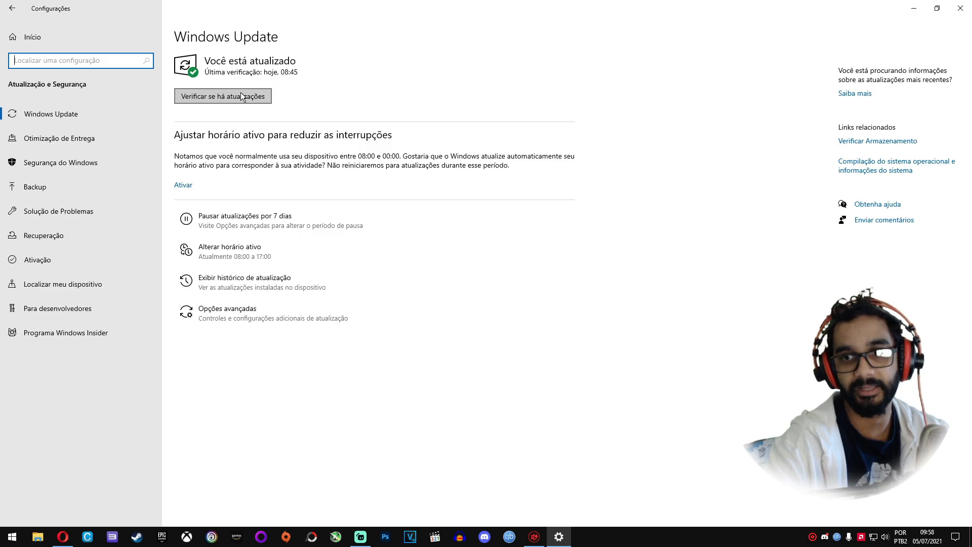
{"action": "left_click", "coordinate": [243, 96]}
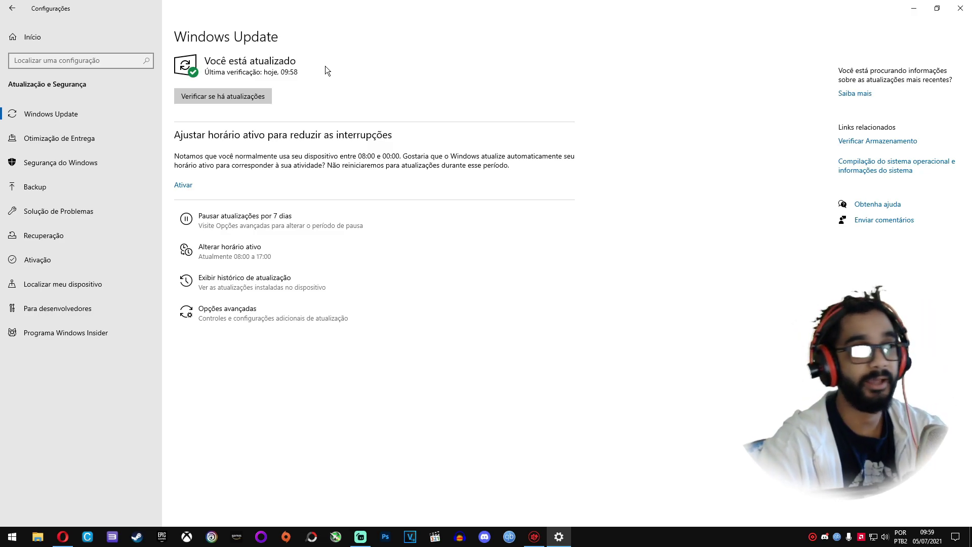
{"action": "left_click", "coordinate": [959, 8]}
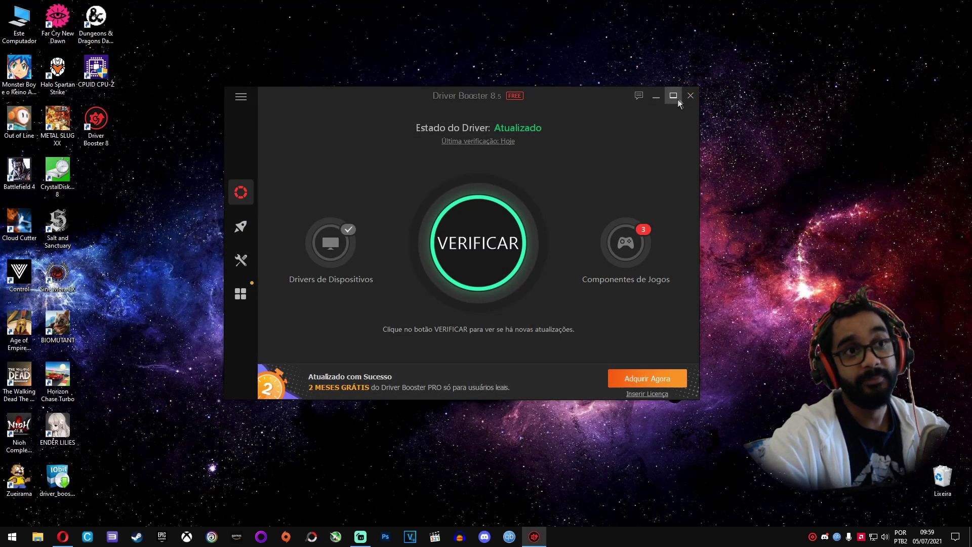
Step: Close Driver Booster and uninstall it with unins000 from its installation folder, leaving all the optional data removal choices unselected
{"action": "left_click", "coordinate": [692, 97]}
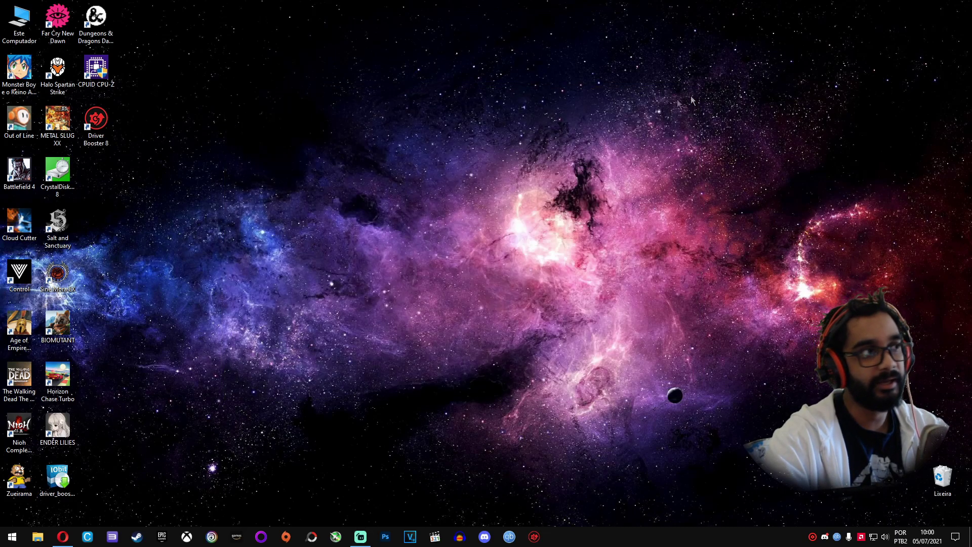
{"action": "right_click", "coordinate": [104, 126]}
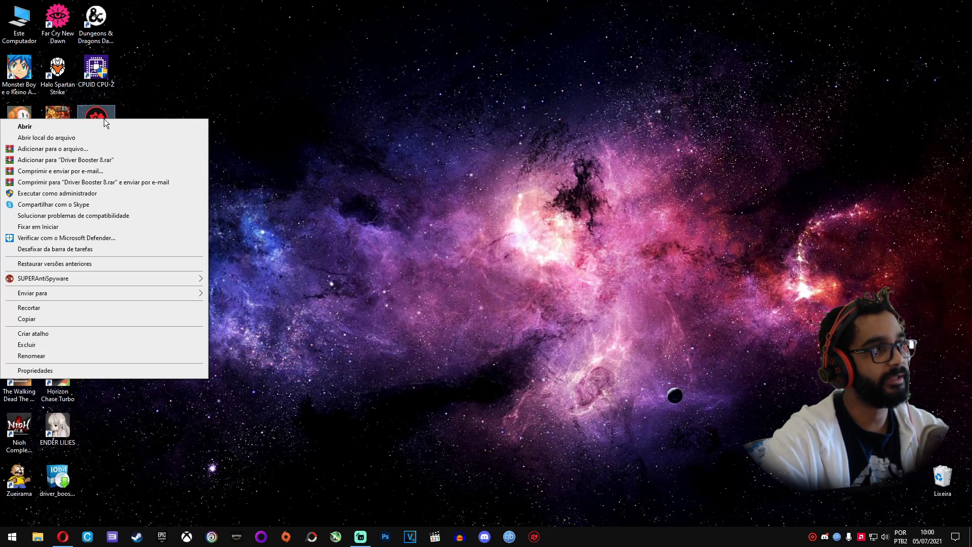
{"action": "left_click", "coordinate": [77, 137]}
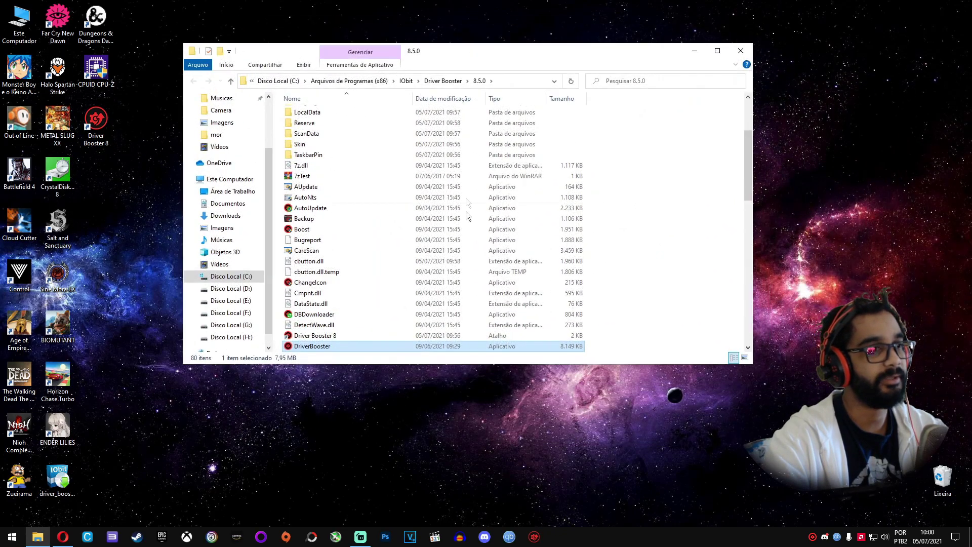
{"action": "scroll", "coordinate": [466, 199], "scroll_direction": "down", "scroll_amount": 18}
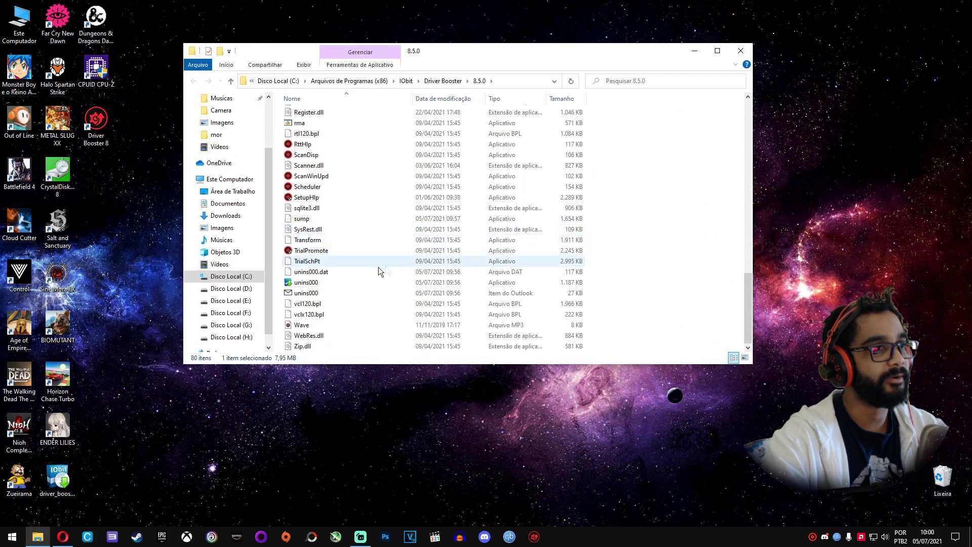
{"action": "double_click", "coordinate": [316, 285]}
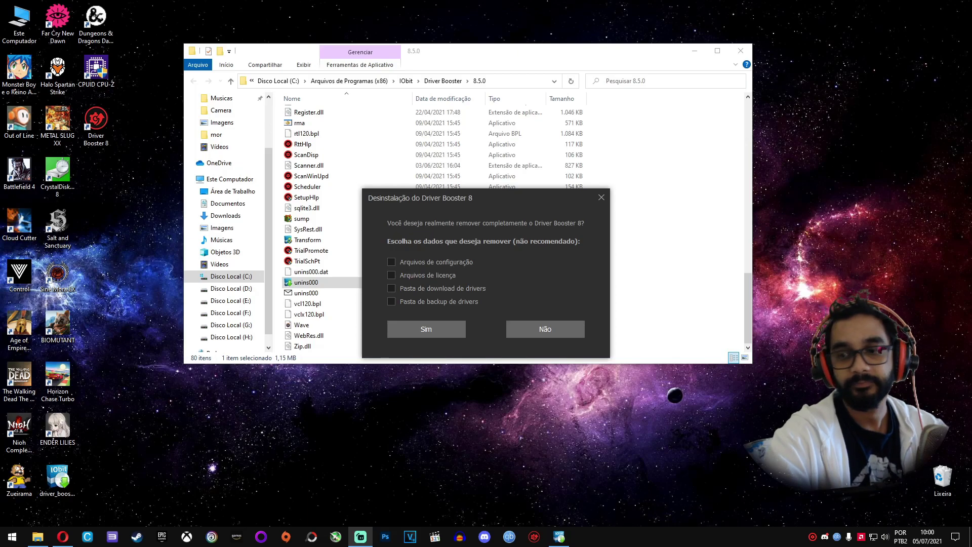
{"action": "left_click", "coordinate": [442, 332]}
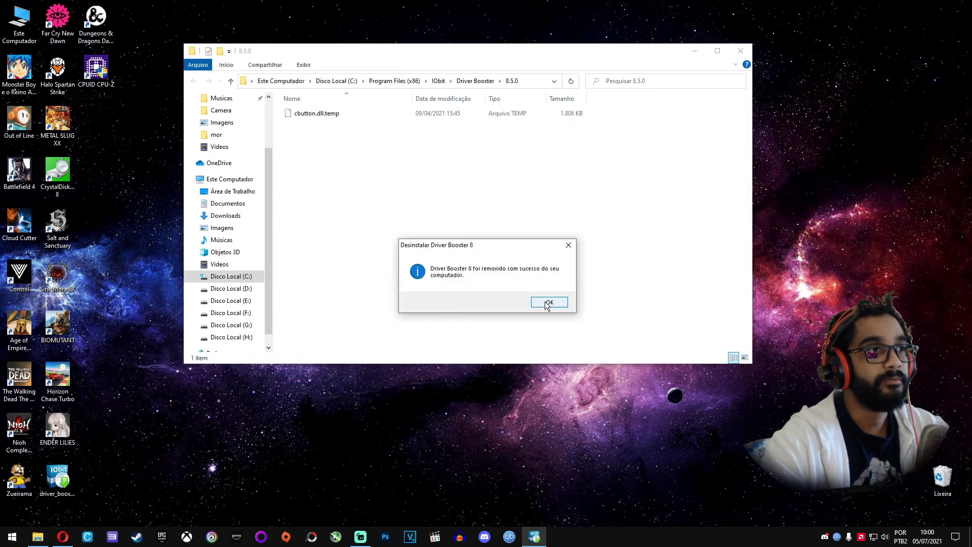
{"action": "left_click", "coordinate": [544, 302]}
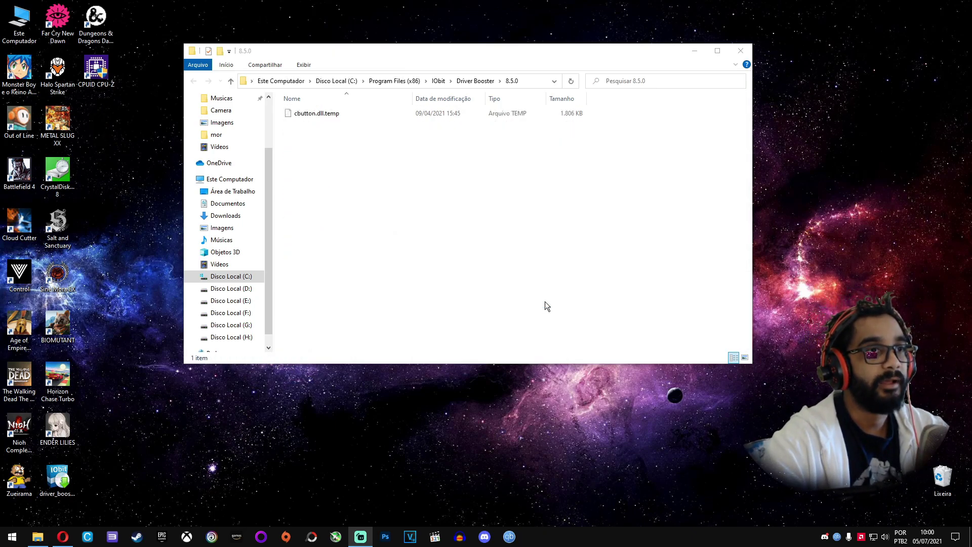
{"action": "left_click", "coordinate": [745, 50]}
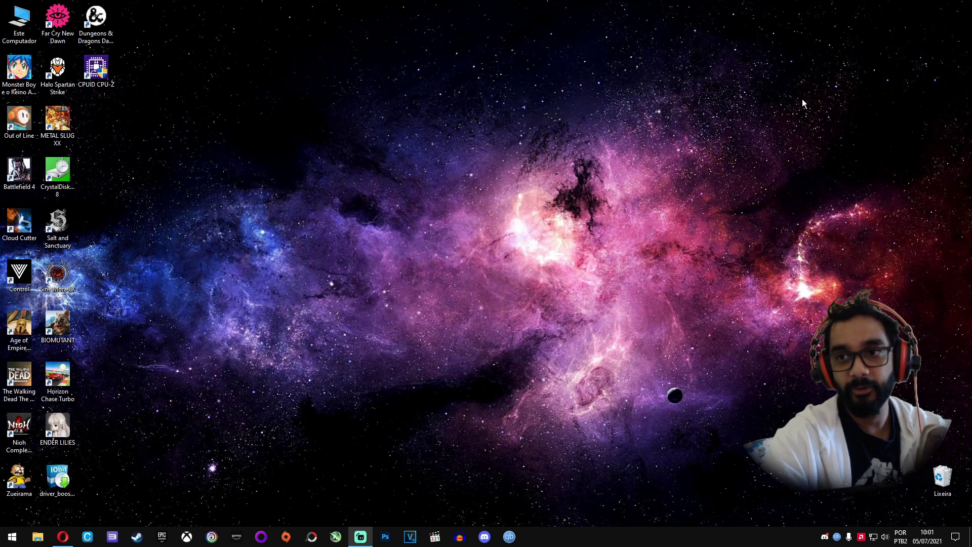
Step: Switch to the Opera browser and close it with the IObit download page
{"action": "left_click", "coordinate": [64, 538]}
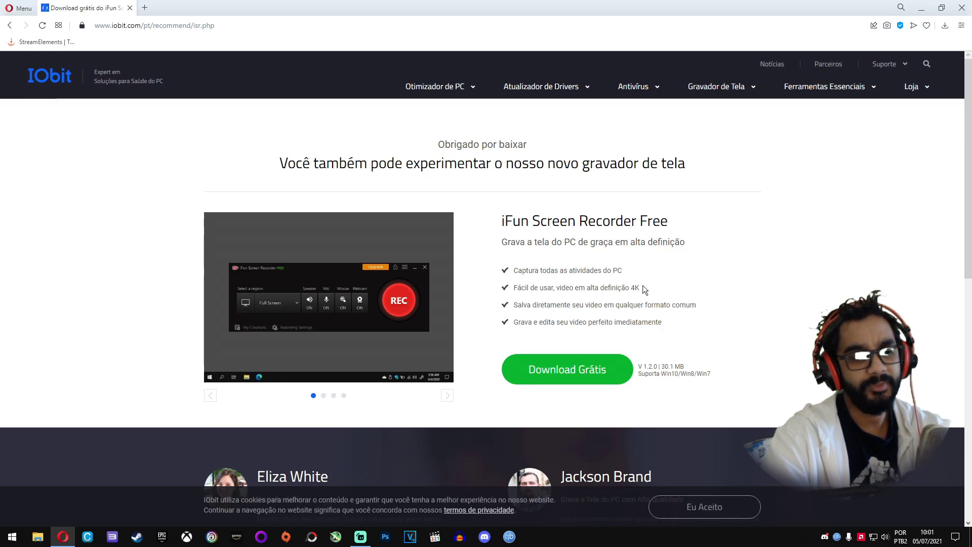
{"action": "mouse_move", "coordinate": [411, 82]}
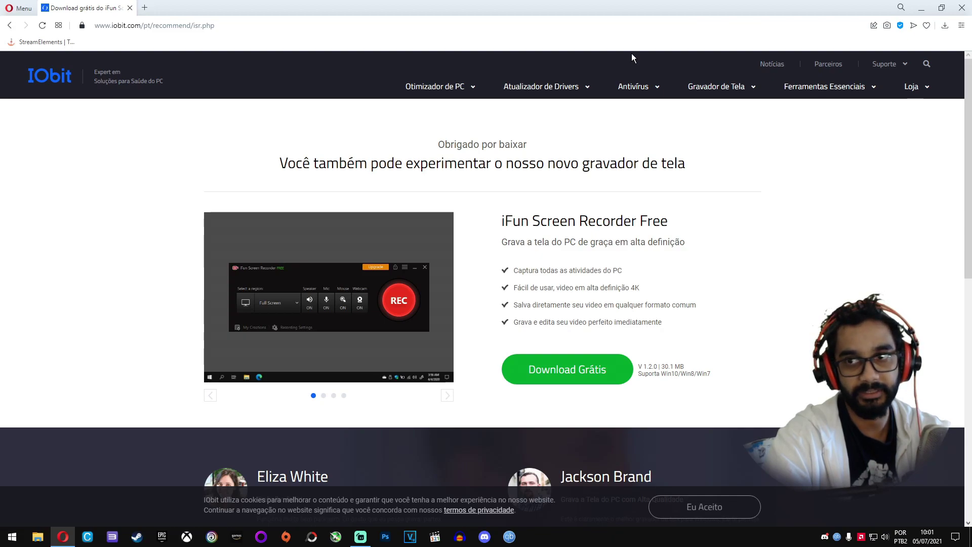
{"action": "left_click", "coordinate": [961, 8]}
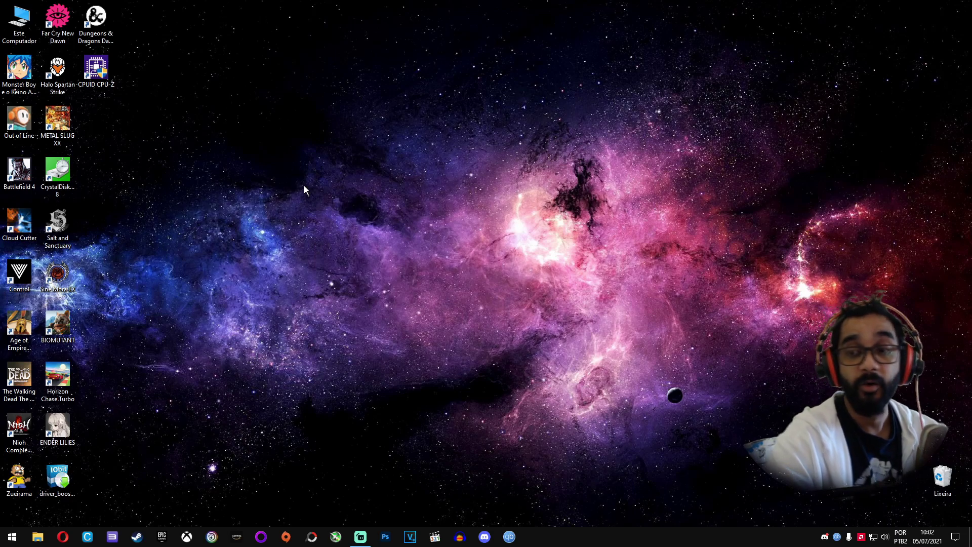
Step: Open Task Manager and show its list of startup programs
{"action": "right_click", "coordinate": [583, 541]}
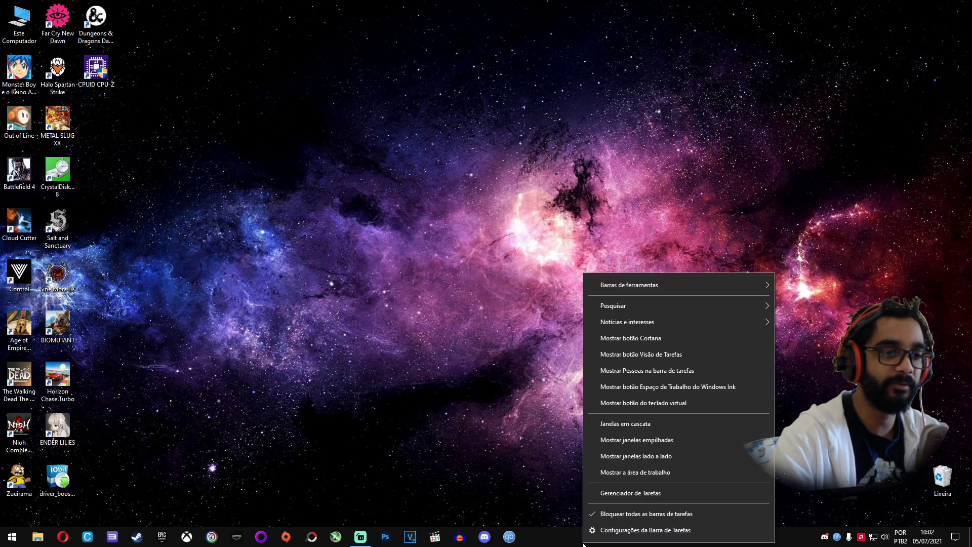
{"action": "left_click", "coordinate": [620, 494]}
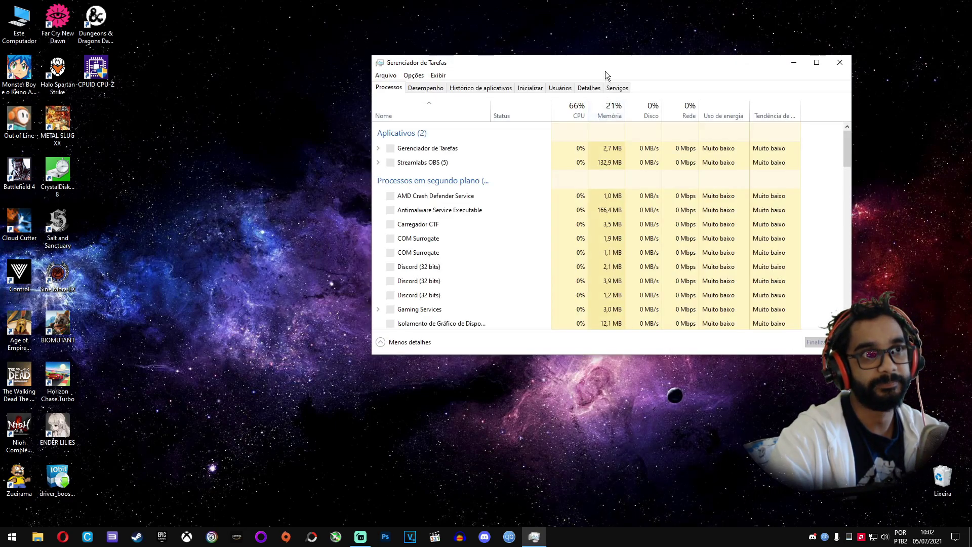
{"action": "left_click_drag", "start_coordinate": [605, 73], "coordinate": [561, 78]}
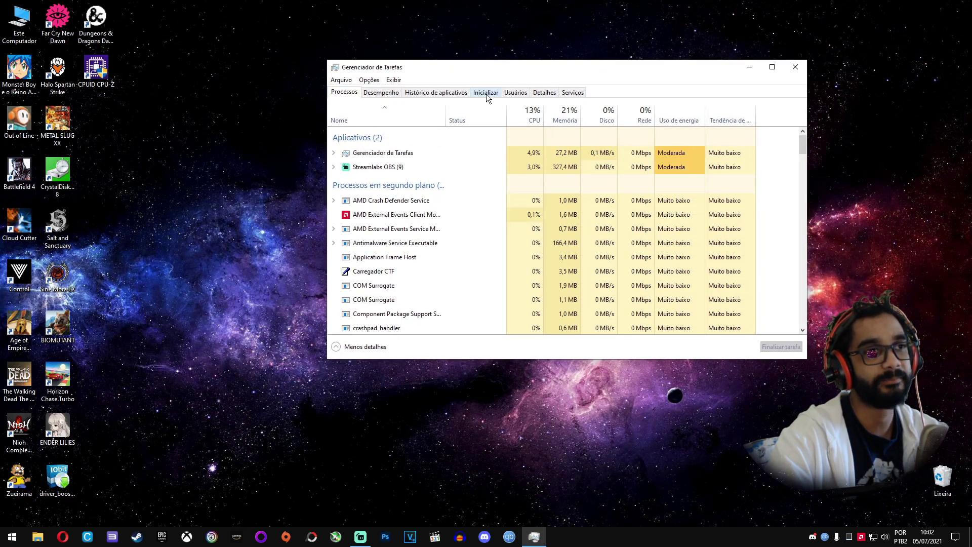
{"action": "left_click", "coordinate": [486, 93]}
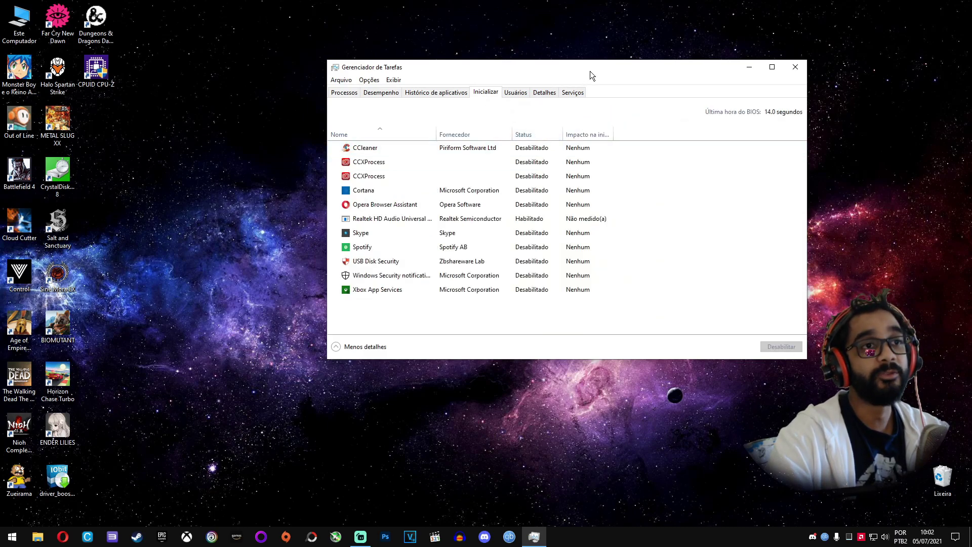
{"action": "left_click_drag", "start_coordinate": [590, 71], "coordinate": [569, 72]}
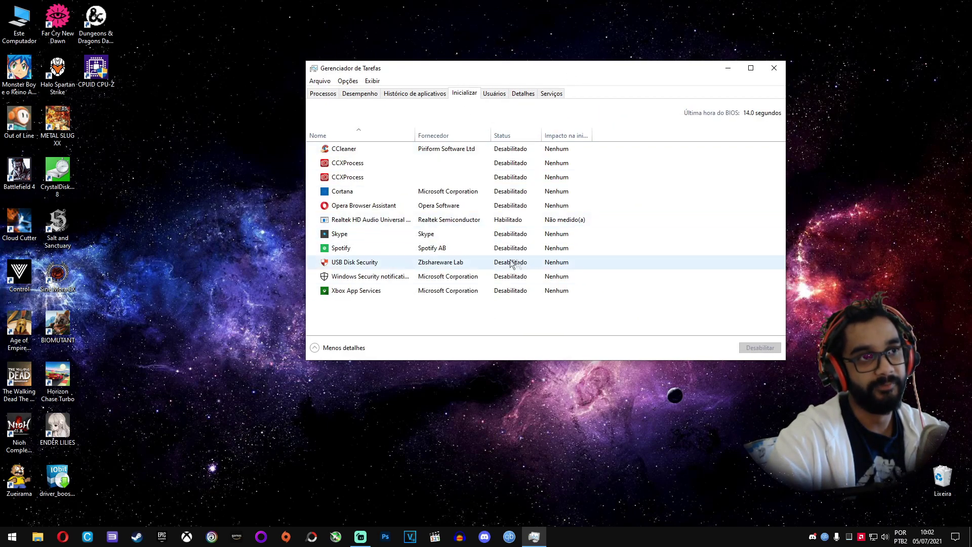
Step: Examine the startup status of the listed programs, including Realtek HD Audio, Cortana, USB Disk Security, Spotify, Xbox App Services, CCleaner and CCXProcess
{"action": "left_click", "coordinate": [381, 221]}
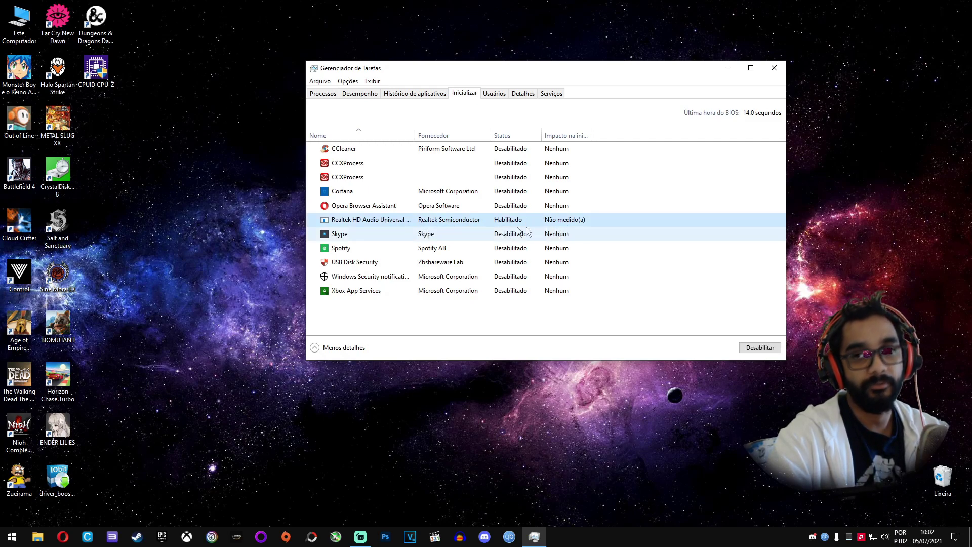
{"action": "left_click_drag", "start_coordinate": [586, 70], "coordinate": [603, 66]}
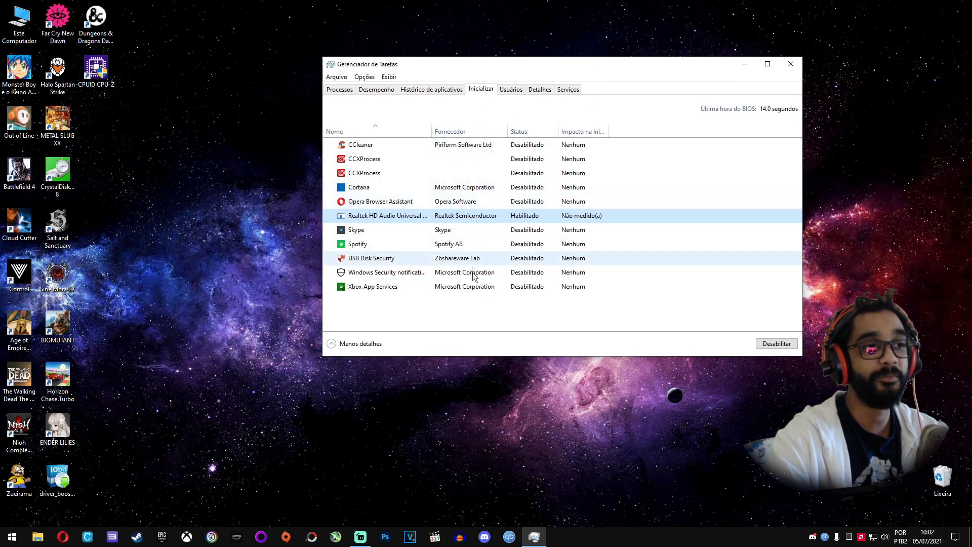
{"action": "left_click", "coordinate": [476, 315]}
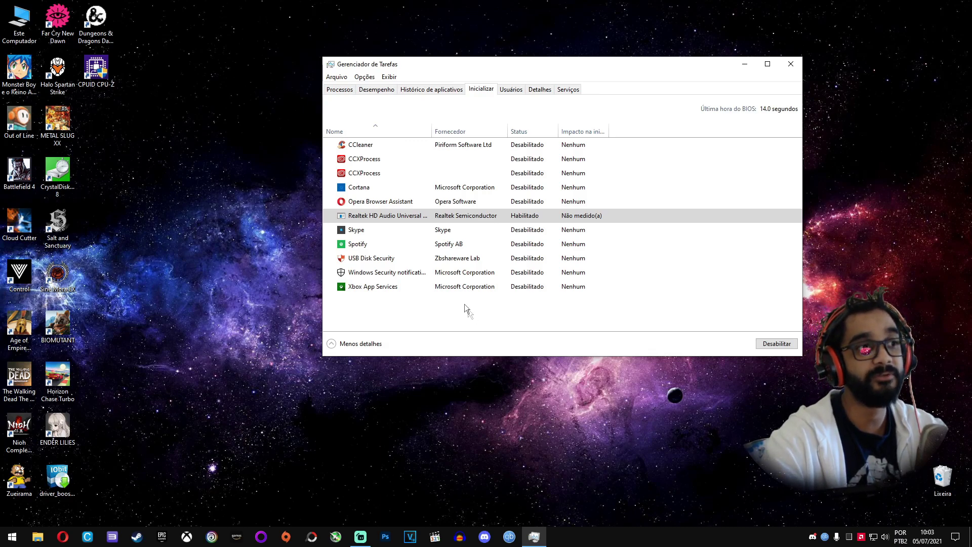
{"action": "left_click", "coordinate": [454, 188]}
{"action": "left_click", "coordinate": [455, 216]}
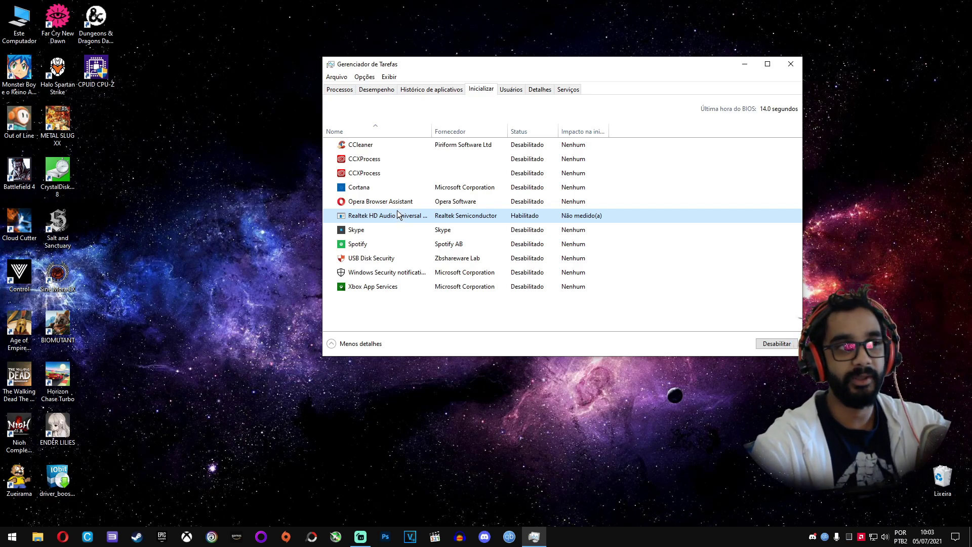
{"action": "left_click", "coordinate": [403, 258]}
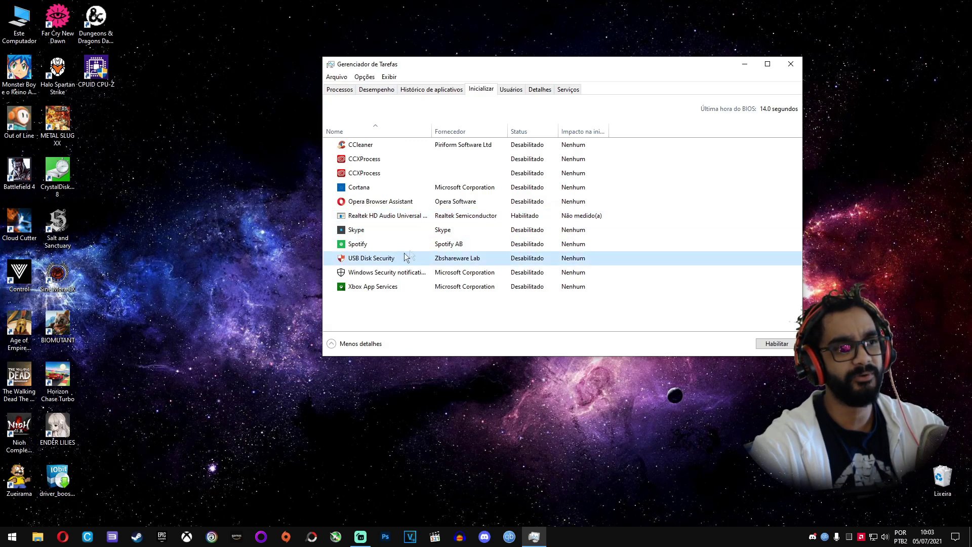
{"action": "left_click", "coordinate": [409, 245]}
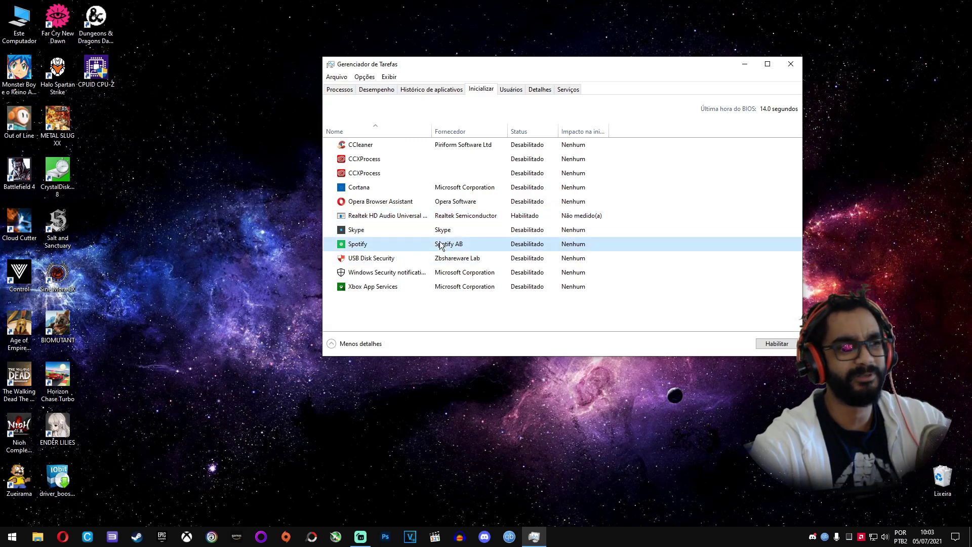
{"action": "left_click", "coordinate": [409, 286]}
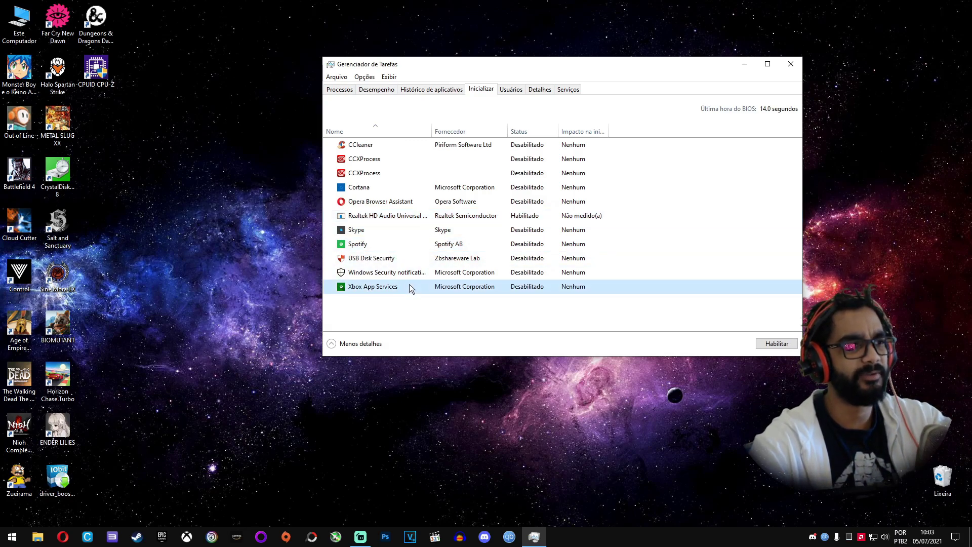
{"action": "left_click", "coordinate": [441, 189]}
{"action": "left_click", "coordinate": [383, 148]}
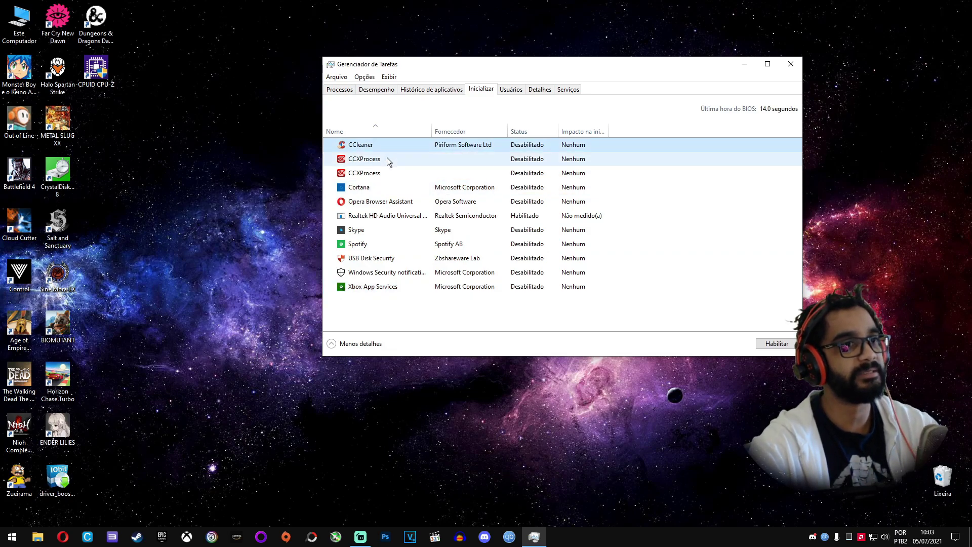
{"action": "left_click", "coordinate": [383, 172]}
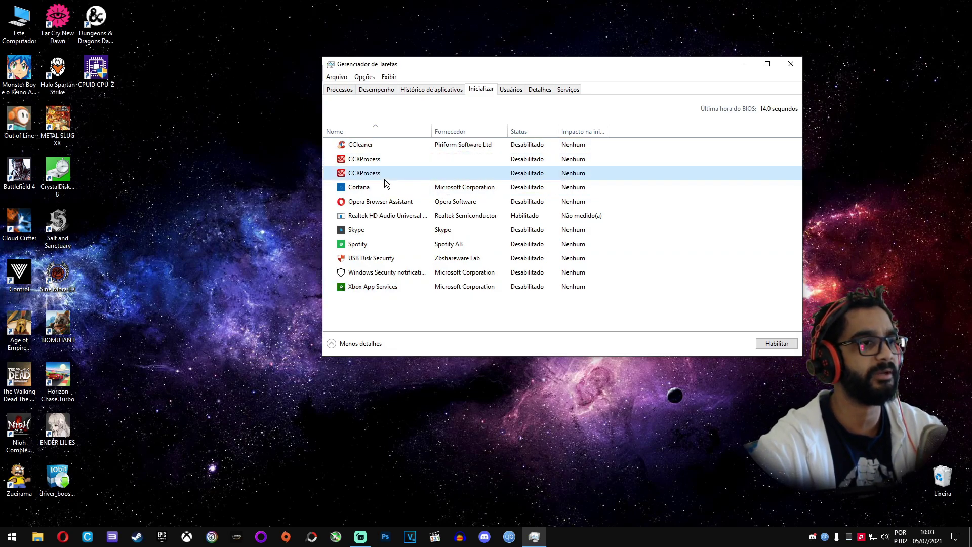
{"action": "left_click", "coordinate": [388, 159]}
{"action": "left_click", "coordinate": [527, 201]}
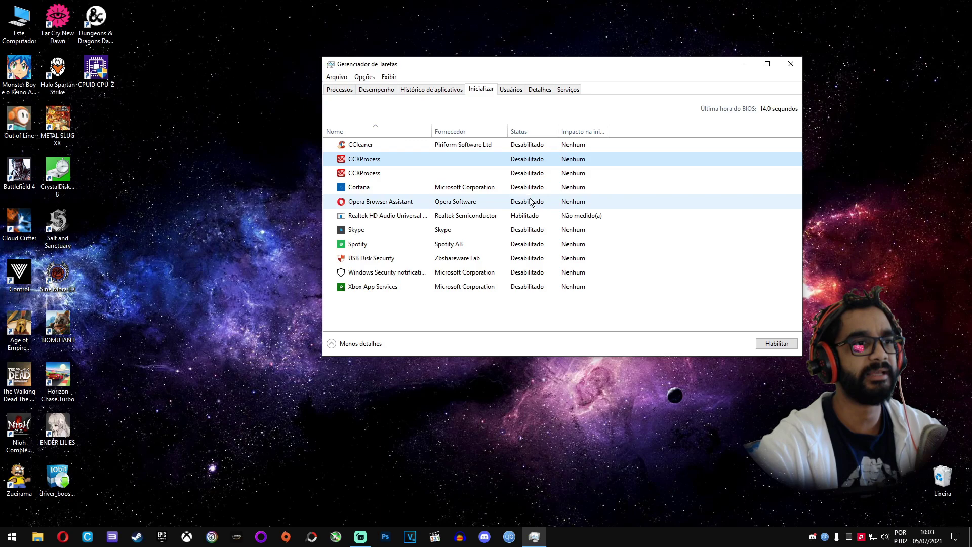
{"action": "left_click", "coordinate": [515, 220]}
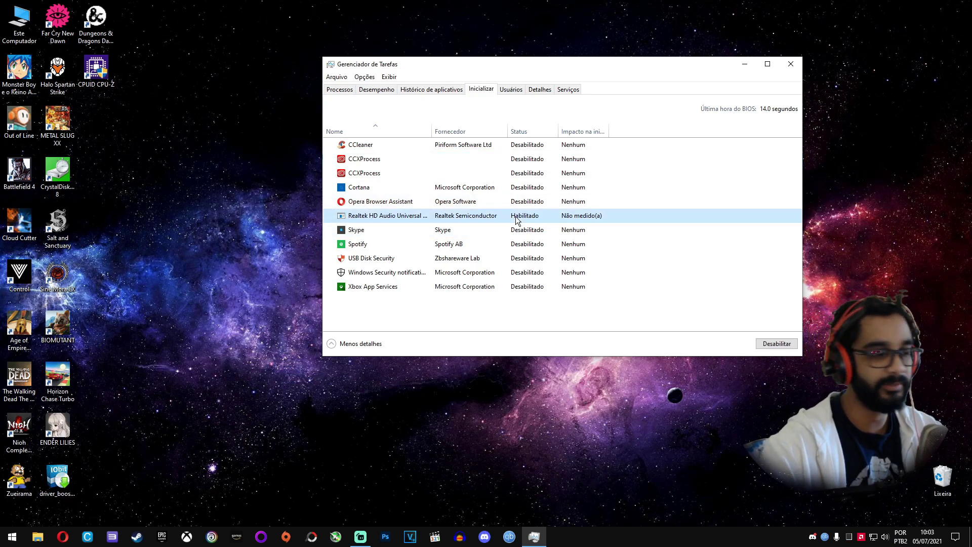